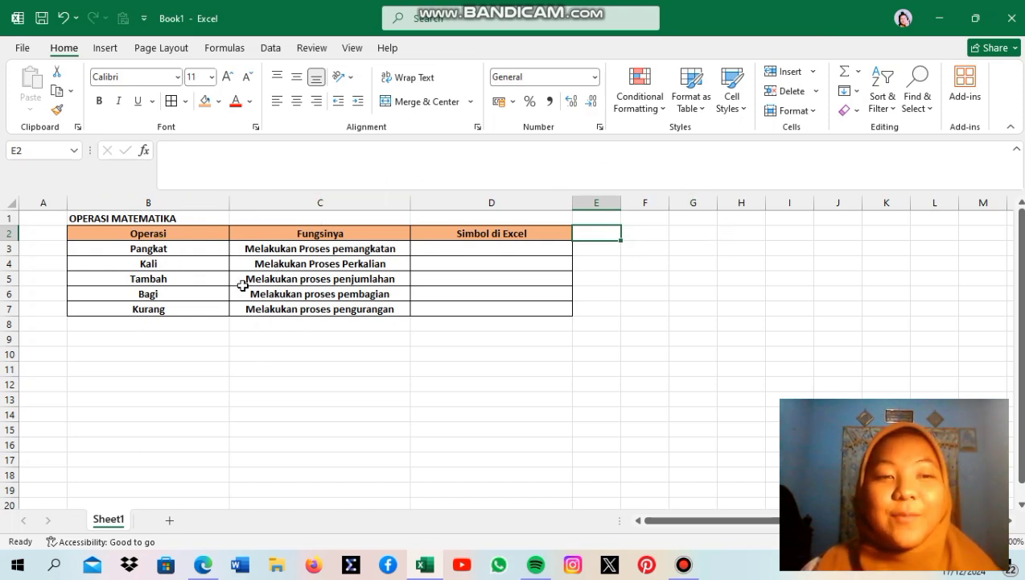
- Examine the operations Pangkat, Kali, Tambah, Bagi and Kurang with their functions, and the Simbol di Excel heading
{"action": "left_click", "coordinate": [194, 252]}
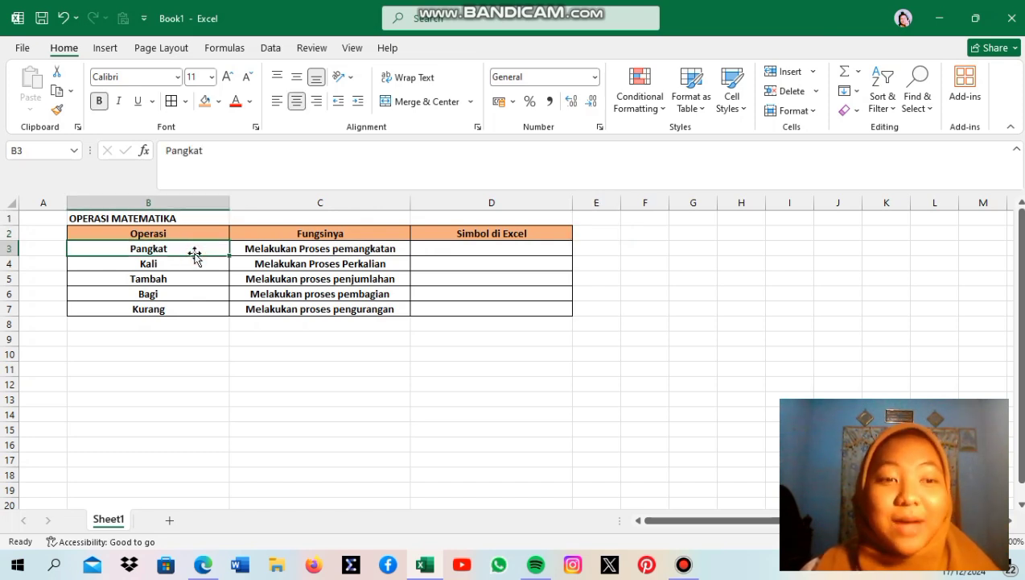
{"action": "left_click", "coordinate": [264, 253]}
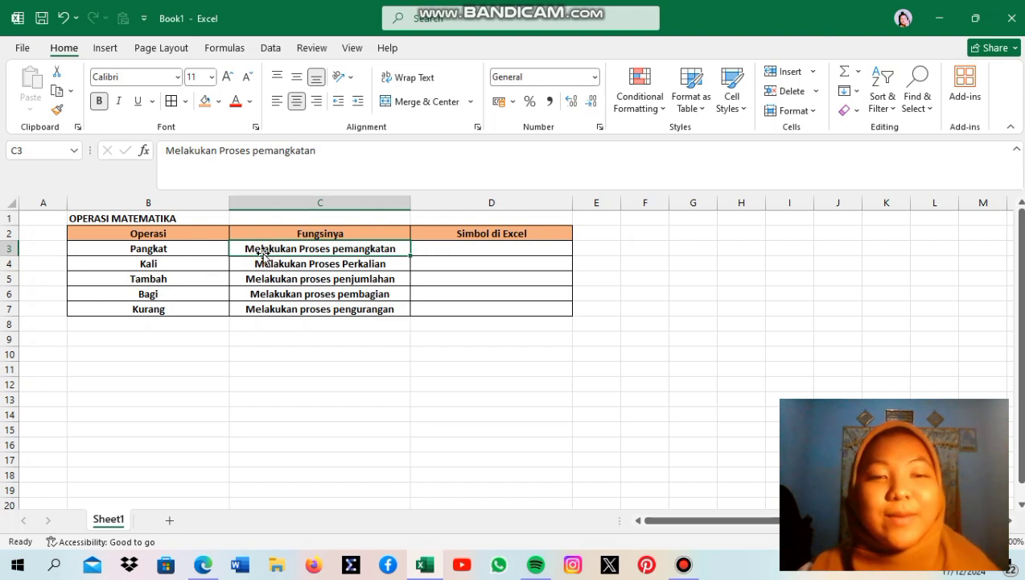
{"action": "left_click", "coordinate": [178, 262]}
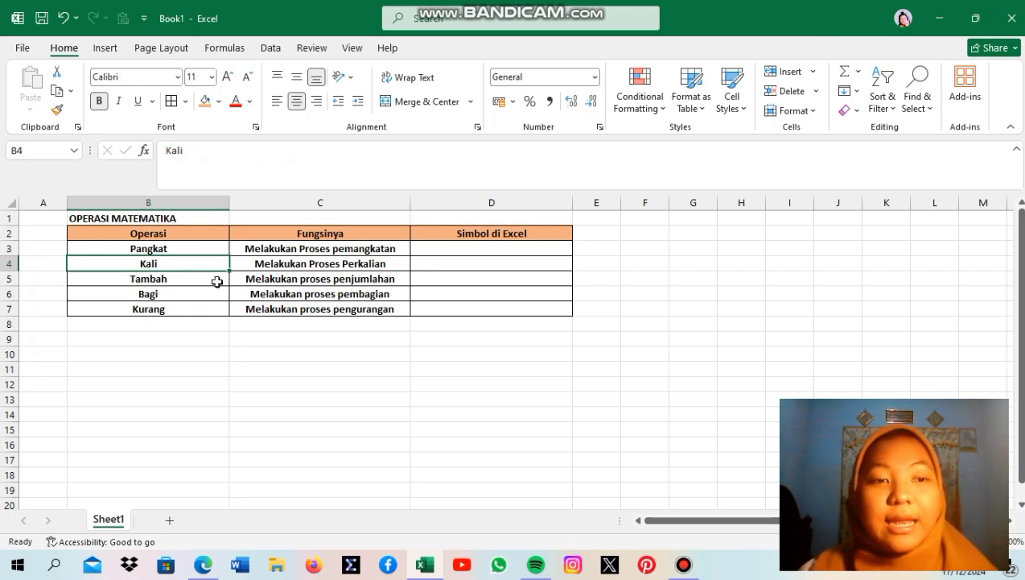
{"action": "left_click", "coordinate": [172, 279]}
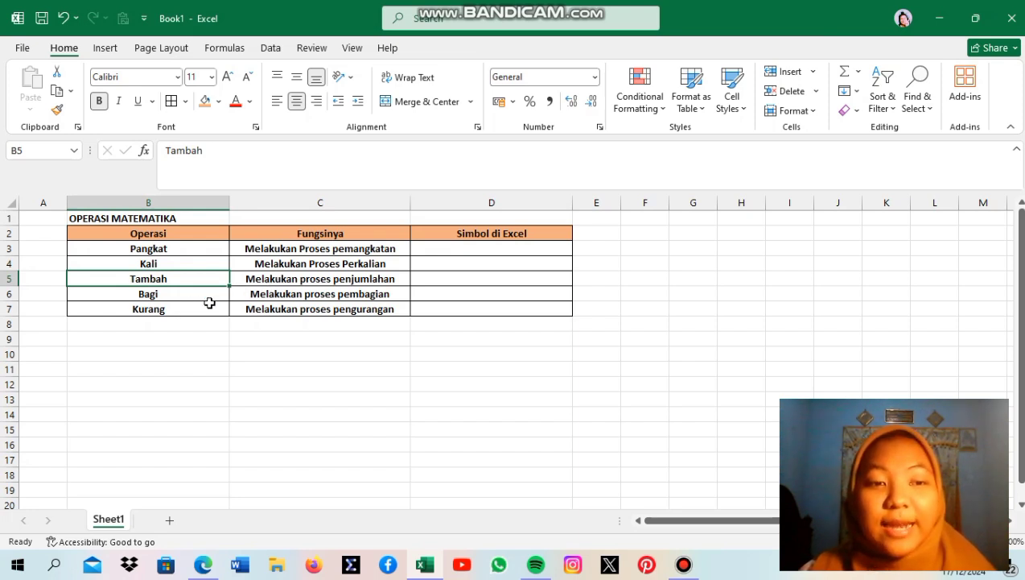
{"action": "left_click", "coordinate": [177, 293]}
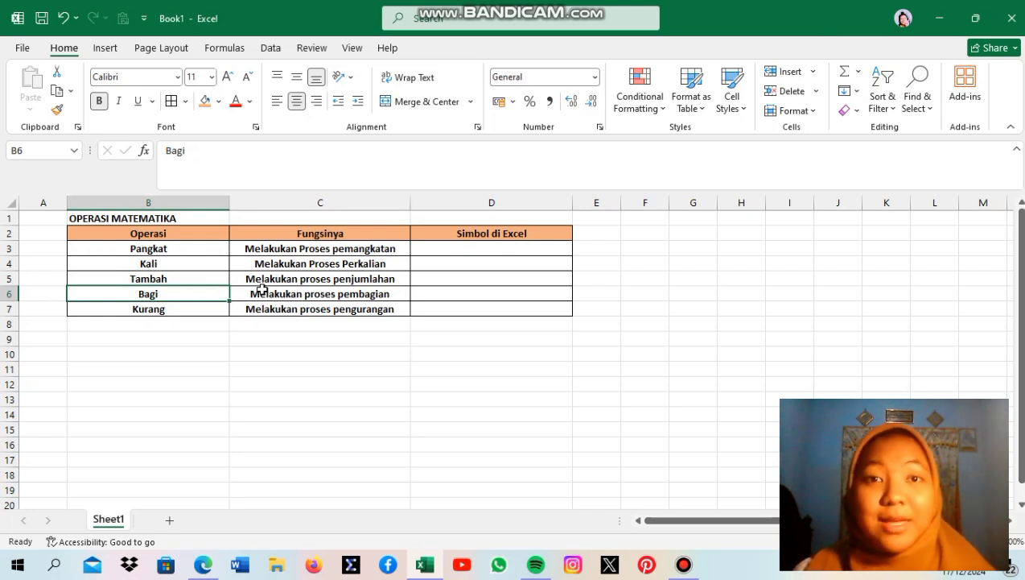
{"action": "left_click", "coordinate": [160, 311]}
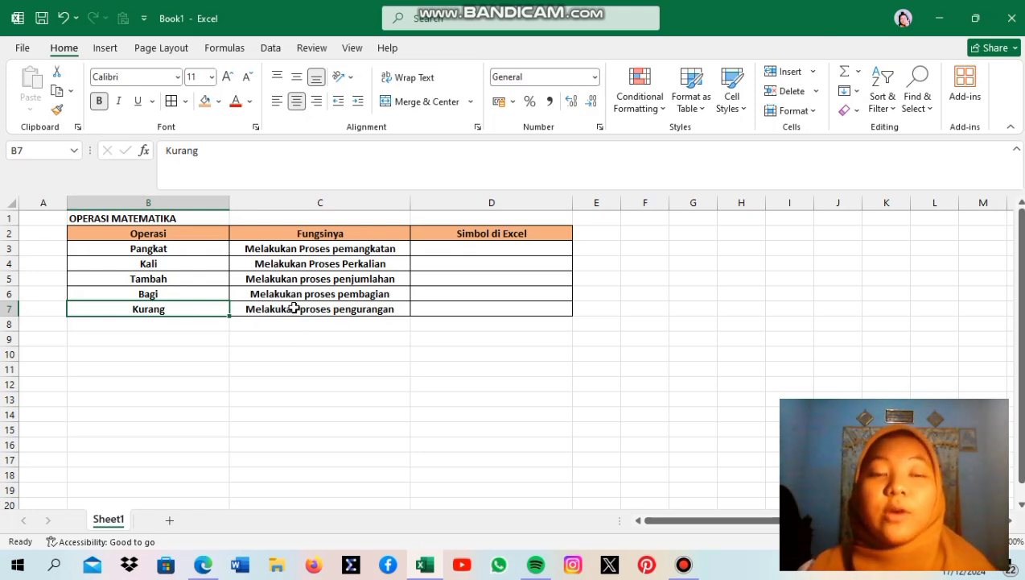
{"action": "left_click", "coordinate": [496, 234]}
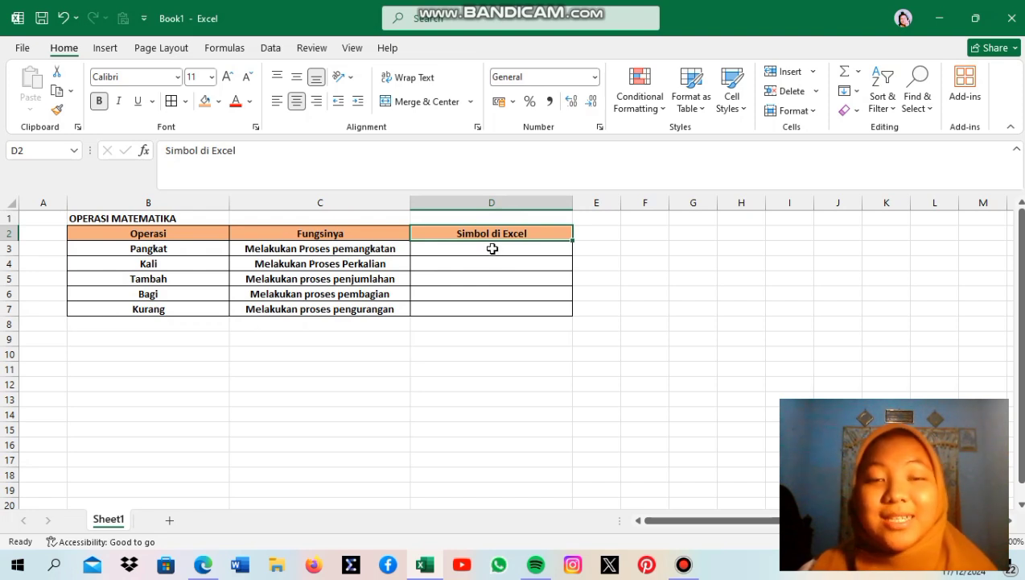
- Fill in the Simbol di Excel column with ^ for Pangkat in D3 and * for Kali in D4
{"action": "left_click", "coordinate": [492, 249]}
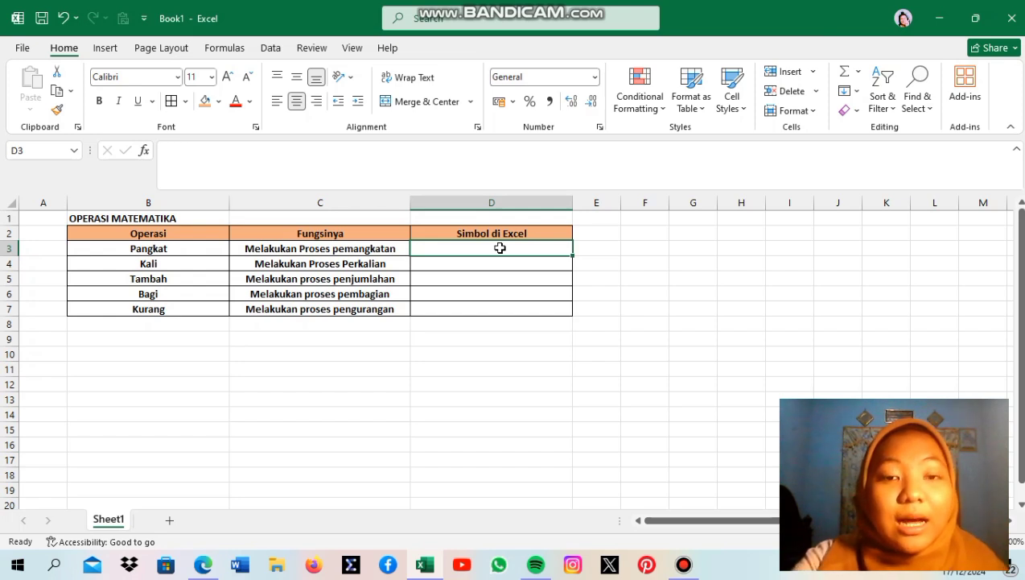
{"action": "type", "text": "^"}
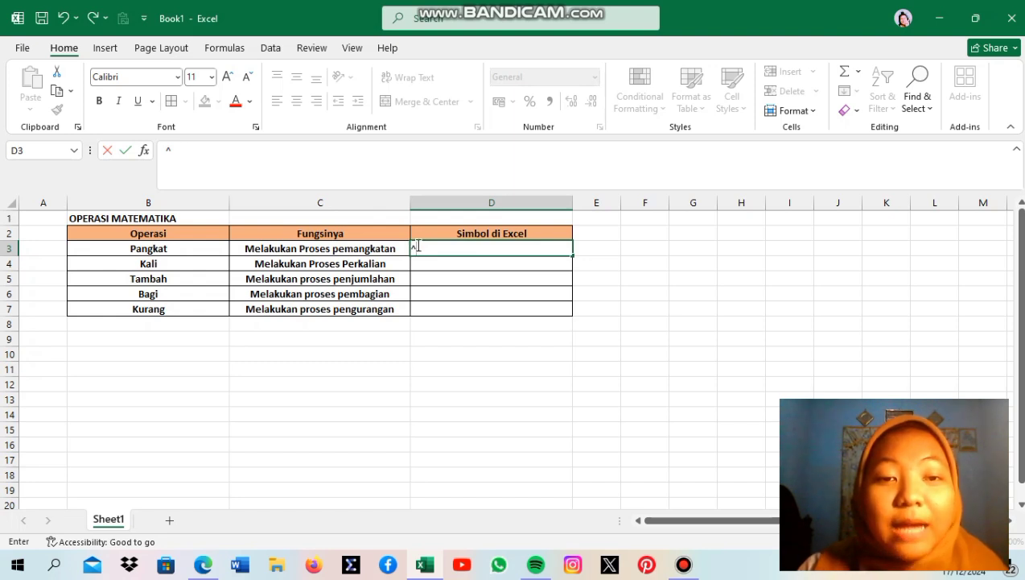
{"action": "key", "text": "Return"}
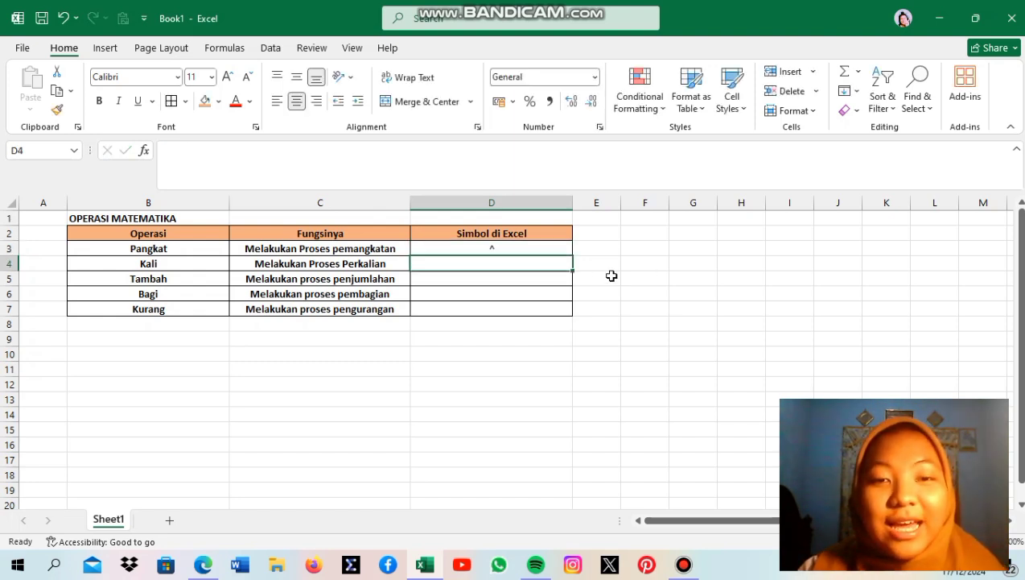
{"action": "left_click", "coordinate": [525, 245]}
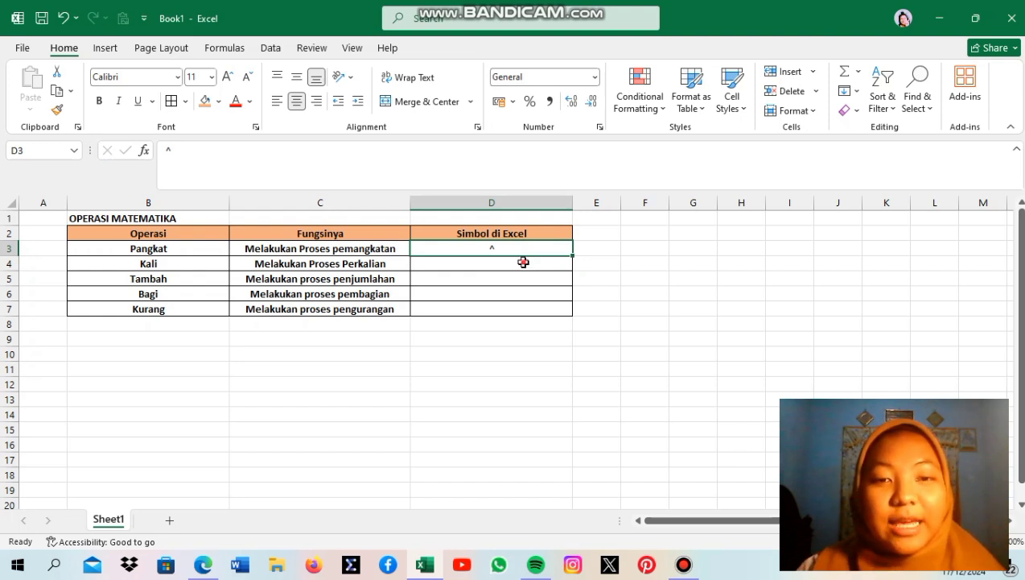
{"action": "left_click", "coordinate": [523, 263]}
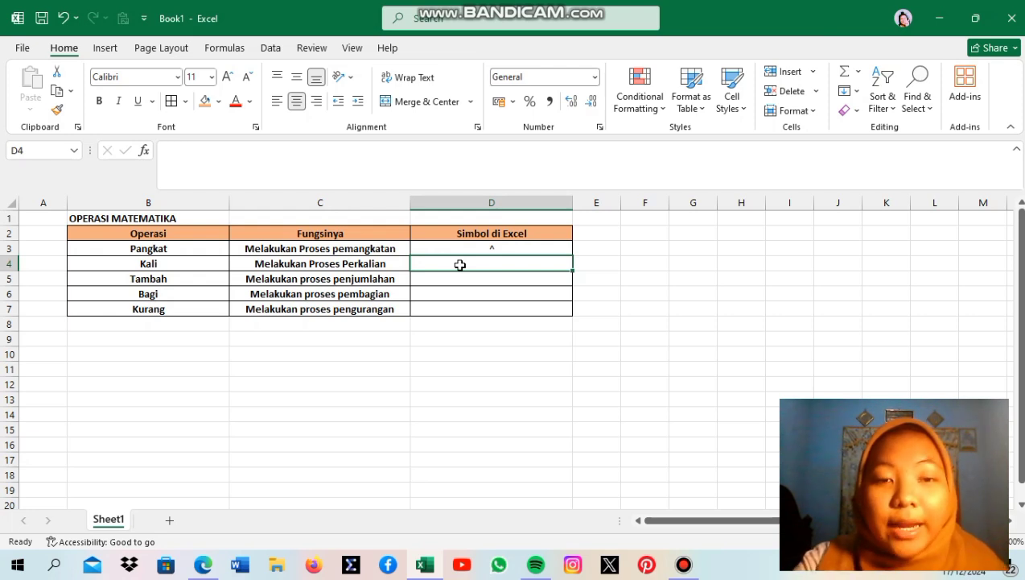
{"action": "type", "text": "*"}
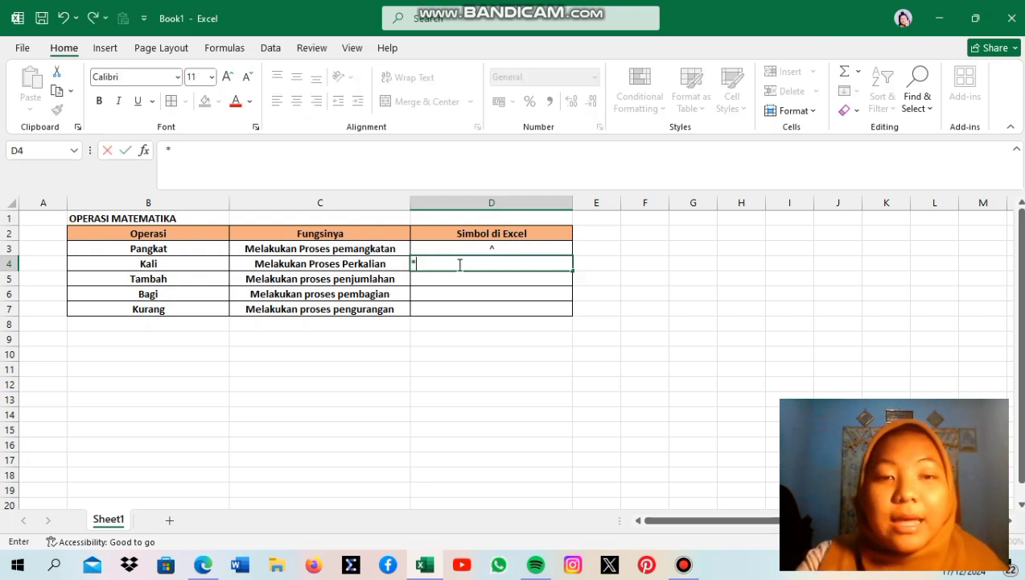
{"action": "left_click", "coordinate": [558, 274]}
{"action": "left_click", "coordinate": [552, 267]}
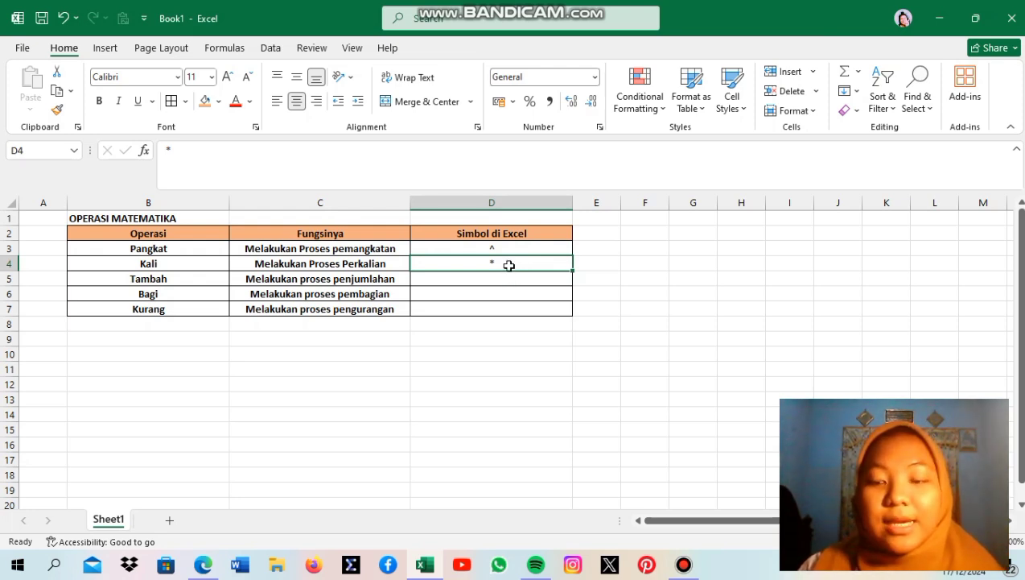
- Enter the symbol + for Tambah in D5 and the symbol / for Bagi in D6
{"action": "key", "text": "Down"}
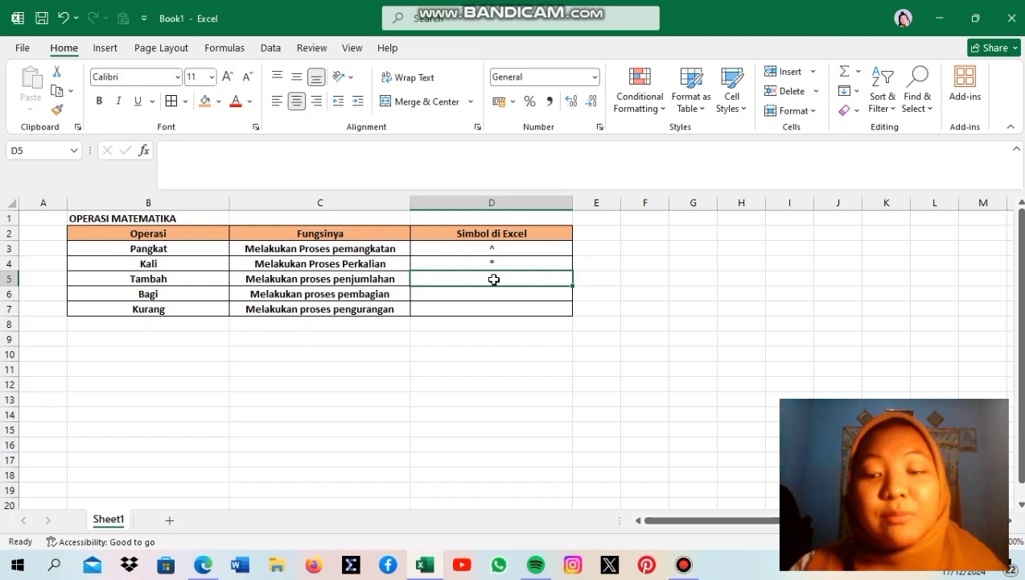
{"action": "type", "text": "+"}
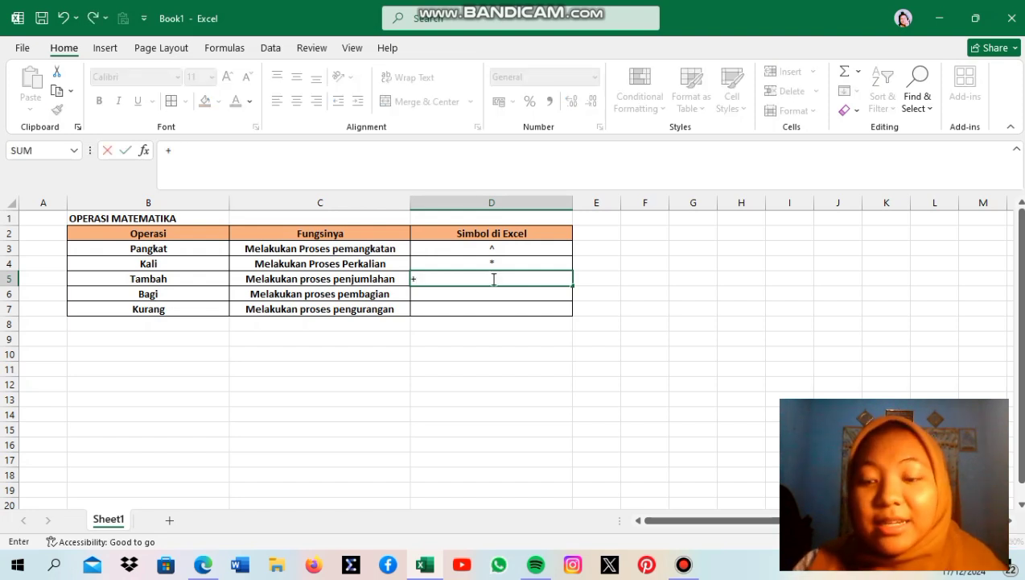
{"action": "key", "text": "Return"}
{"action": "left_click", "coordinate": [524, 277]}
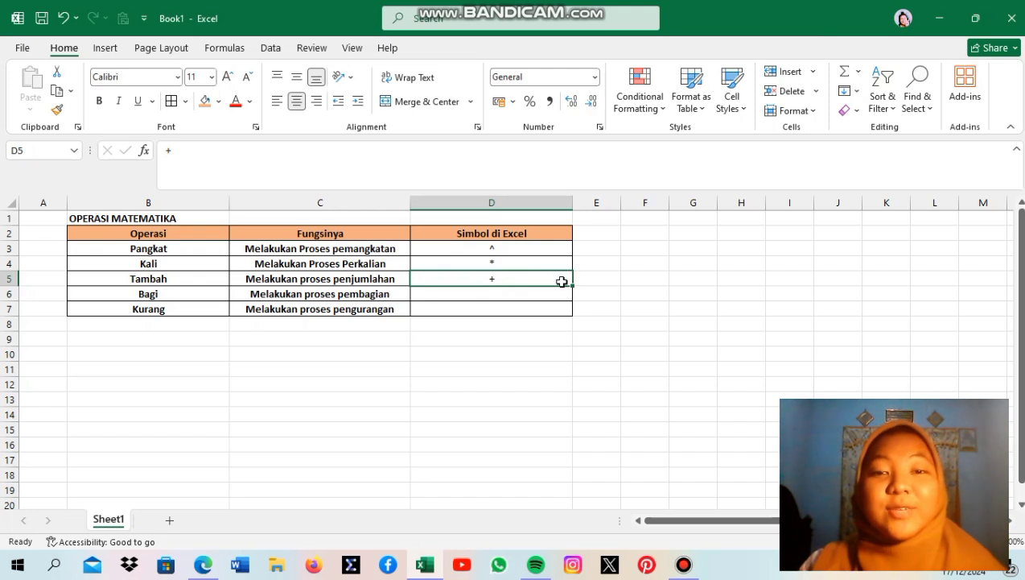
{"action": "left_click", "coordinate": [520, 293]}
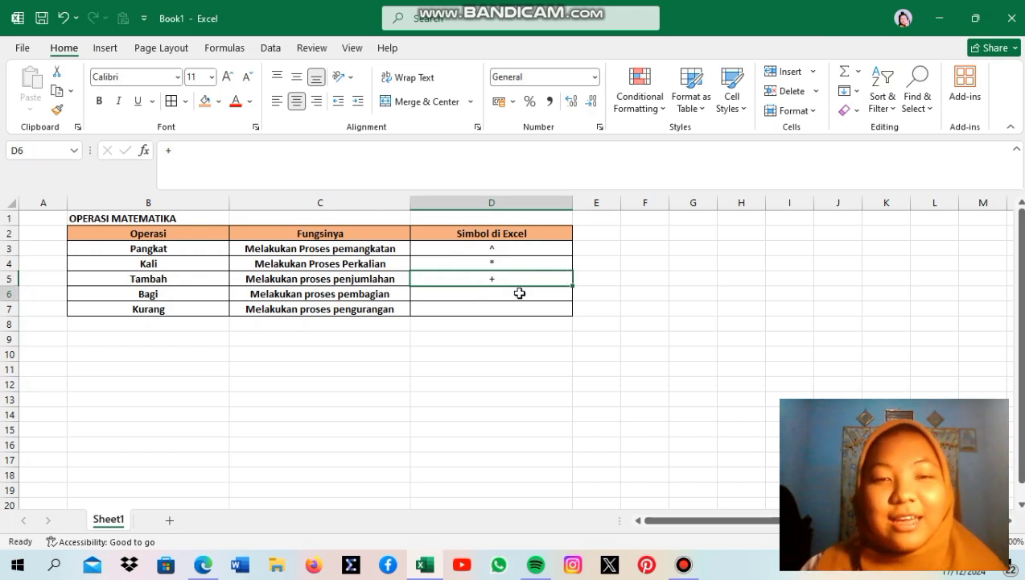
{"action": "left_click", "coordinate": [174, 297]}
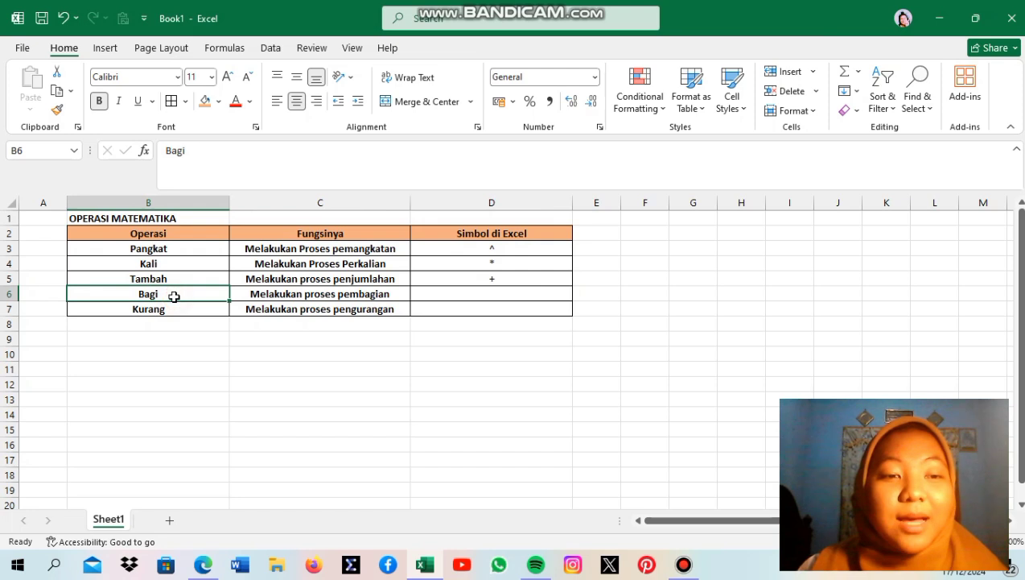
{"action": "left_click", "coordinate": [473, 292]}
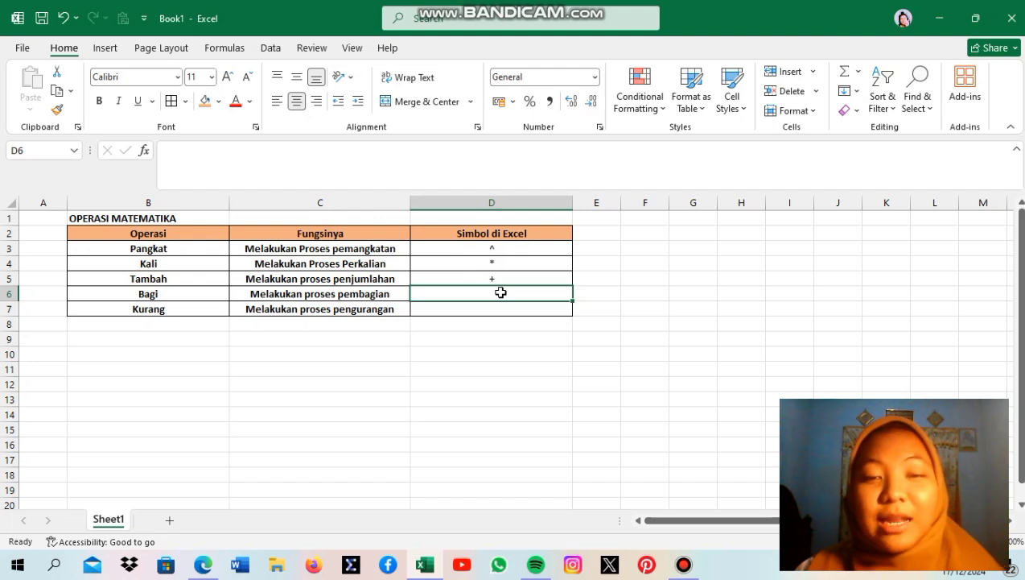
{"action": "type", "text": "/"}
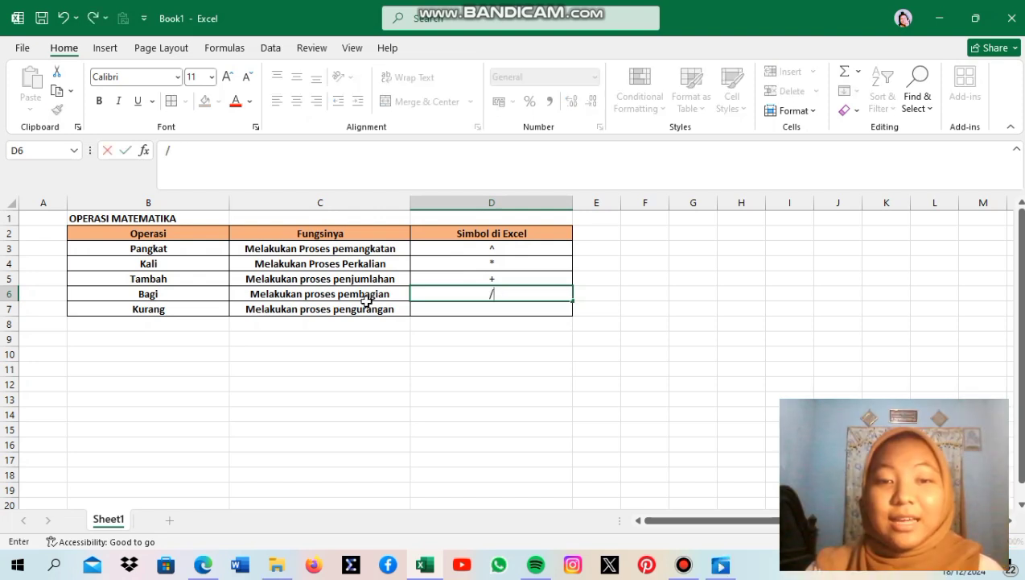
{"action": "left_click", "coordinate": [487, 311]}
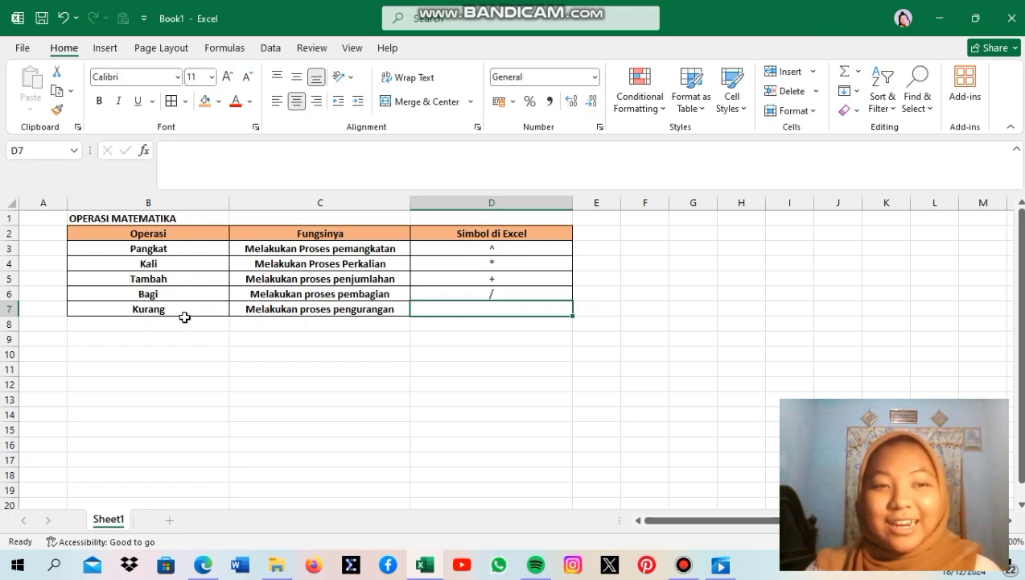
- Enter the symbol - for Kurang in D7 of the Simbol di Excel column
{"action": "left_click", "coordinate": [157, 308]}
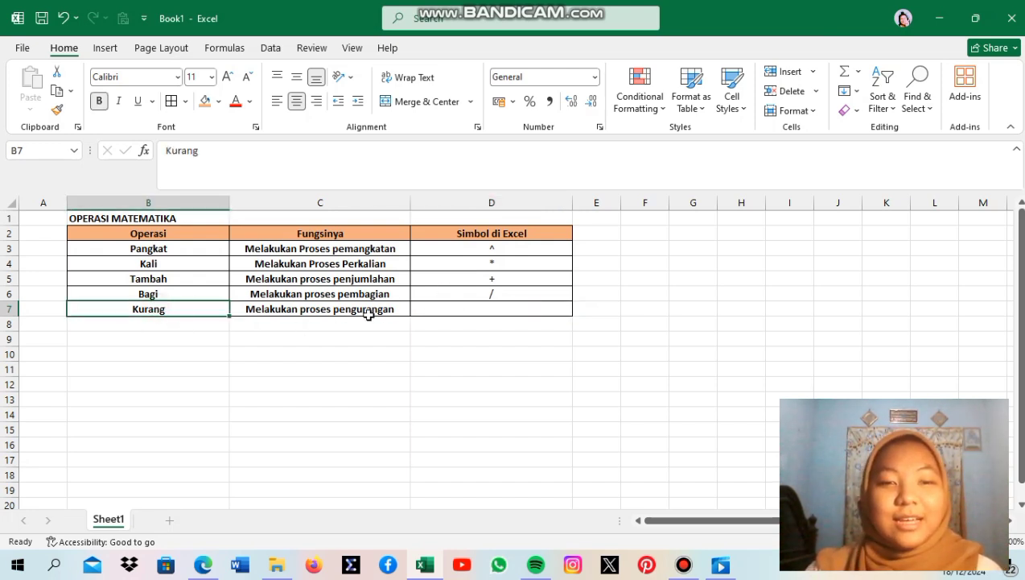
{"action": "left_click", "coordinate": [446, 309]}
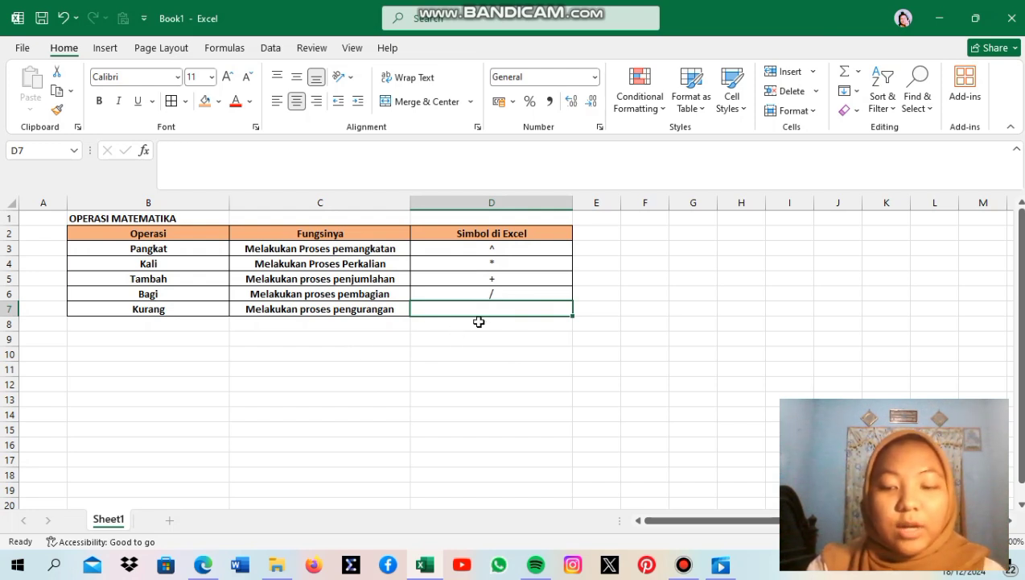
{"action": "type", "text": "-"}
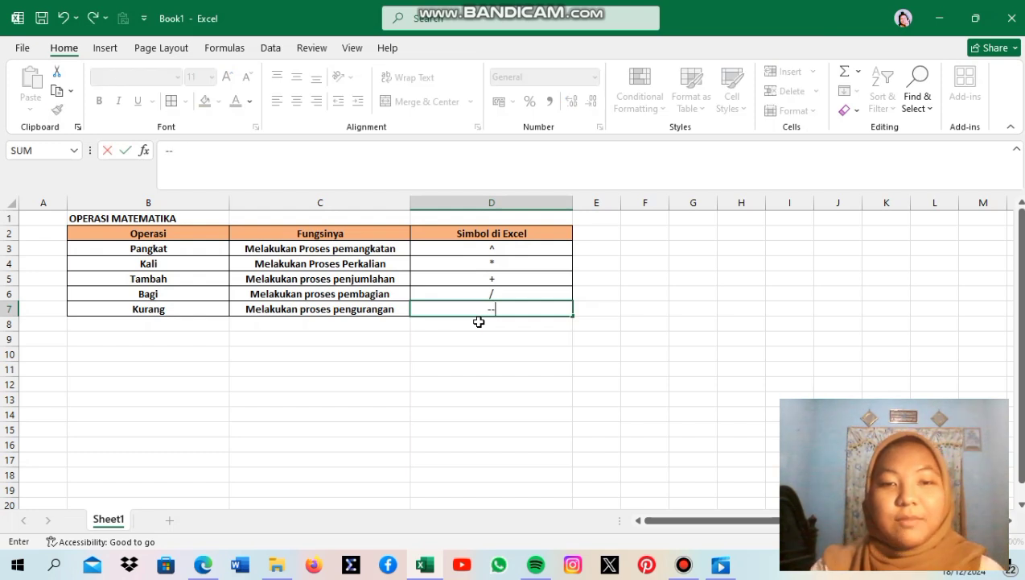
{"action": "key", "text": "Return"}
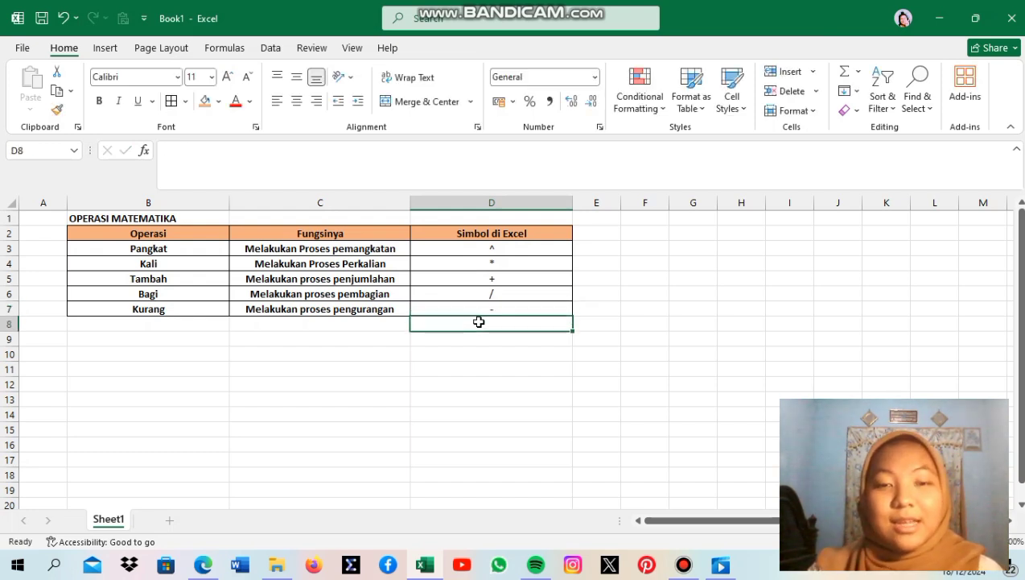
{"action": "left_click", "coordinate": [469, 307]}
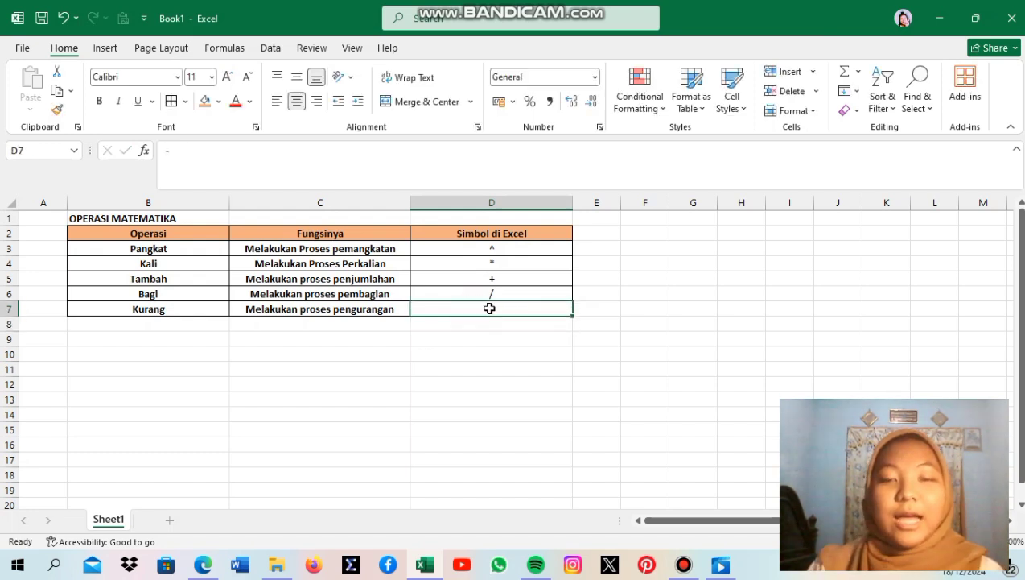
- Make the operator symbols in D3:D7 bold
{"action": "left_click", "coordinate": [501, 249]}
{"action": "left_click_drag", "start_coordinate": [501, 249], "coordinate": [498, 313]}
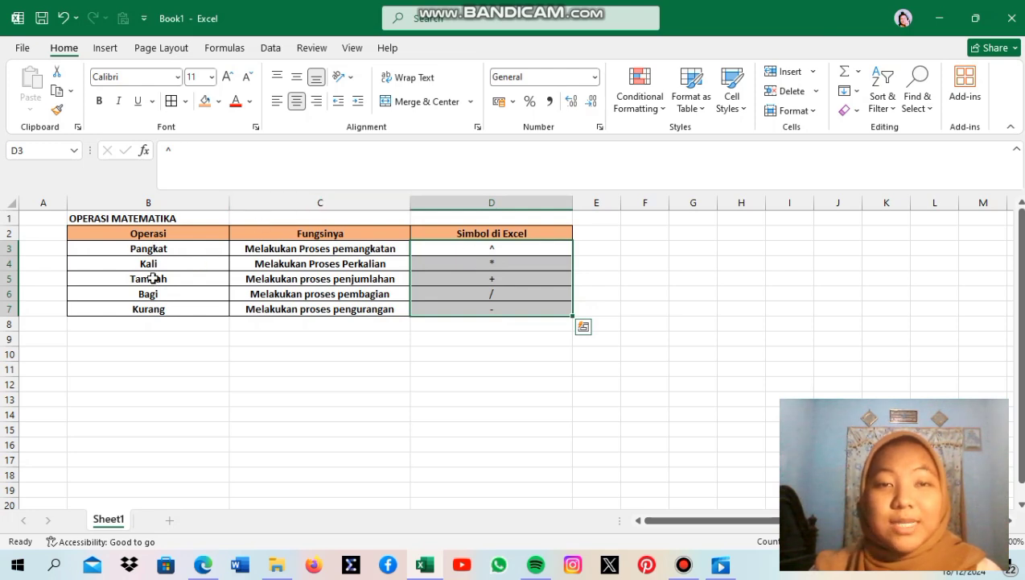
{"action": "key", "text": "ctrl+b"}
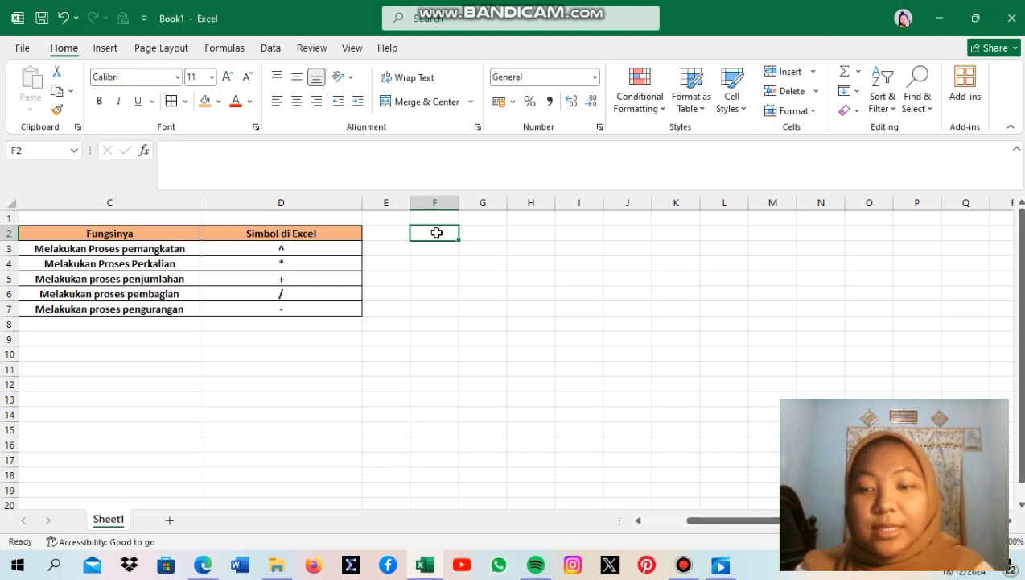
- Enter the sample numbers 4 in F2 and 3 in G2 beside the table
{"action": "type", "text": "4"}
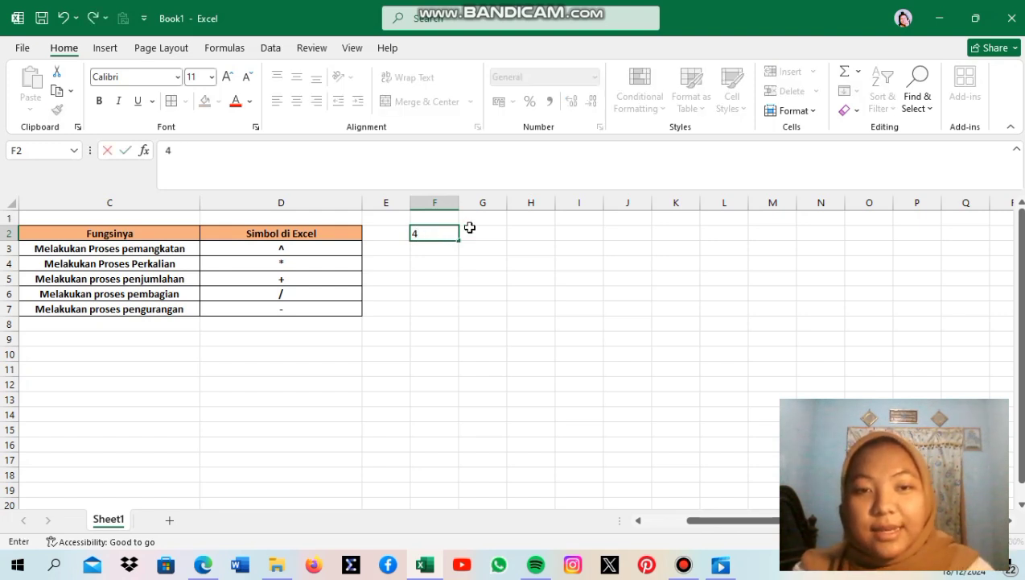
{"action": "left_click", "coordinate": [471, 236]}
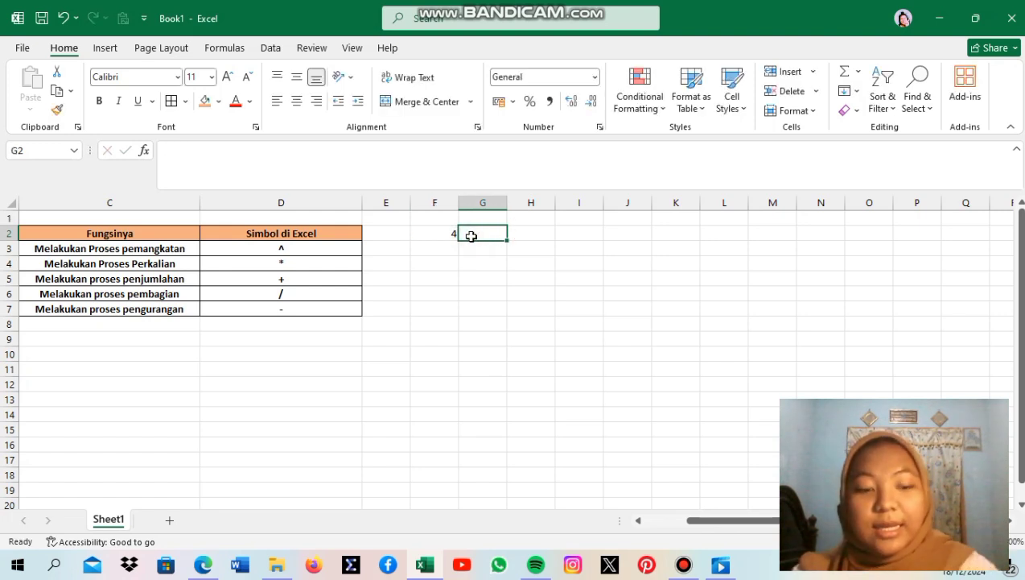
{"action": "type", "text": "3"}
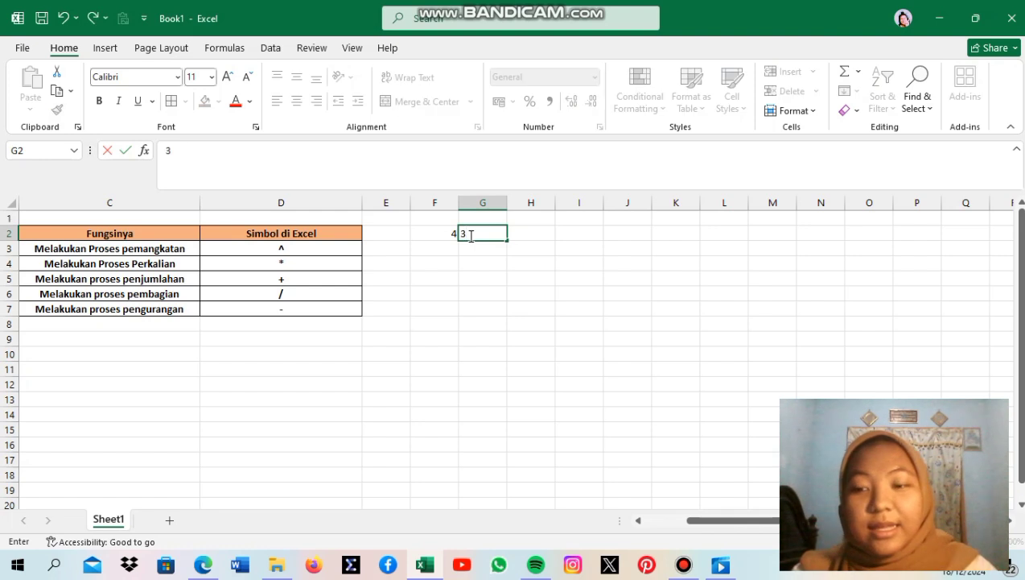
- Calculate the power of the two sample numbers in H2 with the formula =F2^G2
{"action": "left_click", "coordinate": [529, 233]}
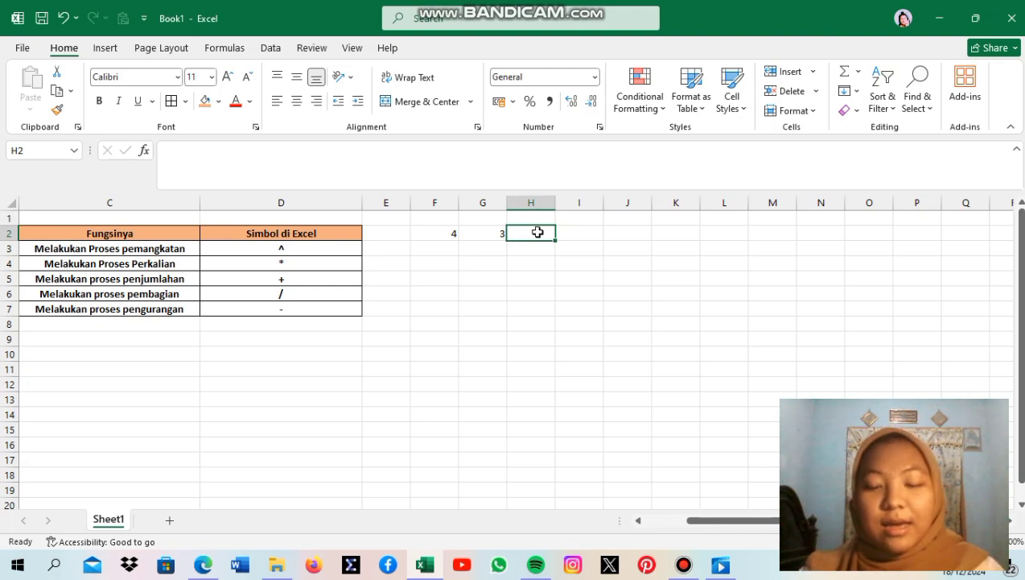
{"action": "type", "text": "="}
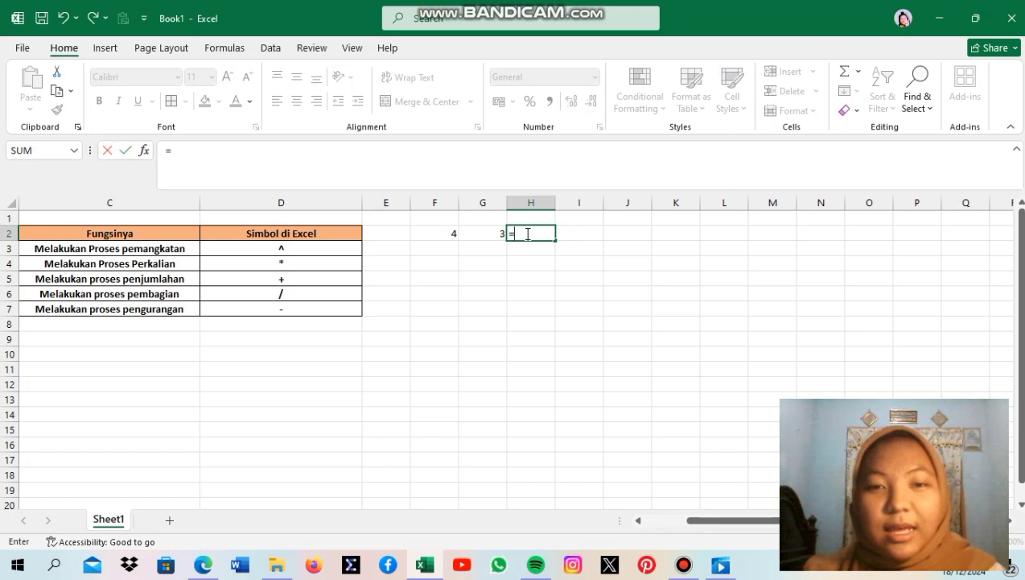
{"action": "left_click", "coordinate": [447, 233]}
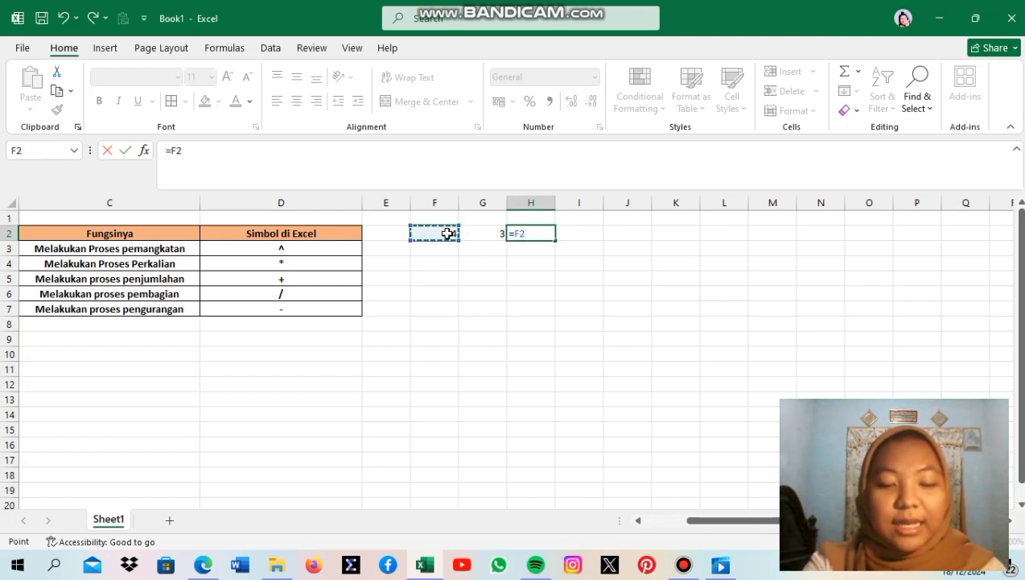
{"action": "type", "text": "^"}
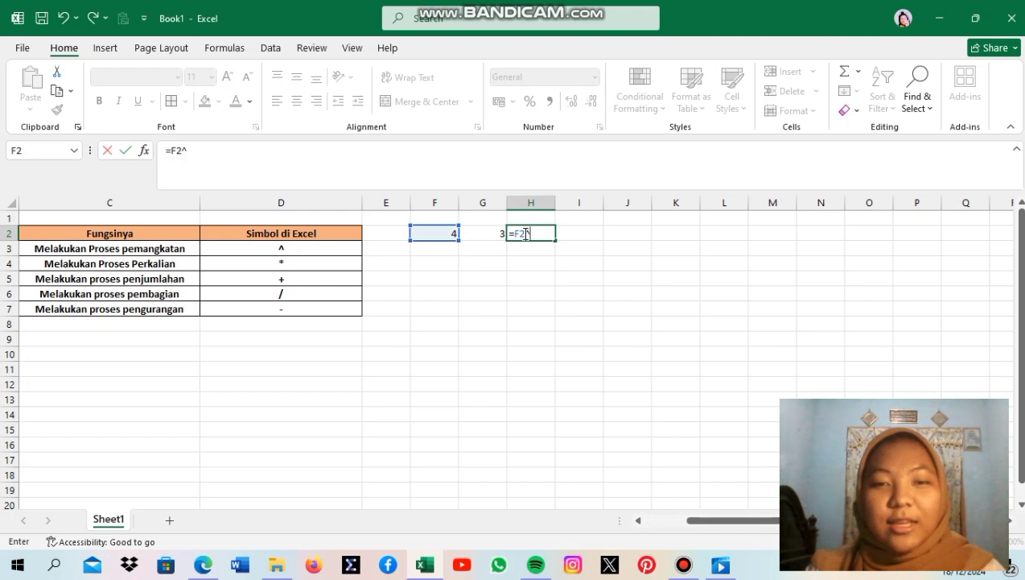
{"action": "left_click", "coordinate": [482, 233]}
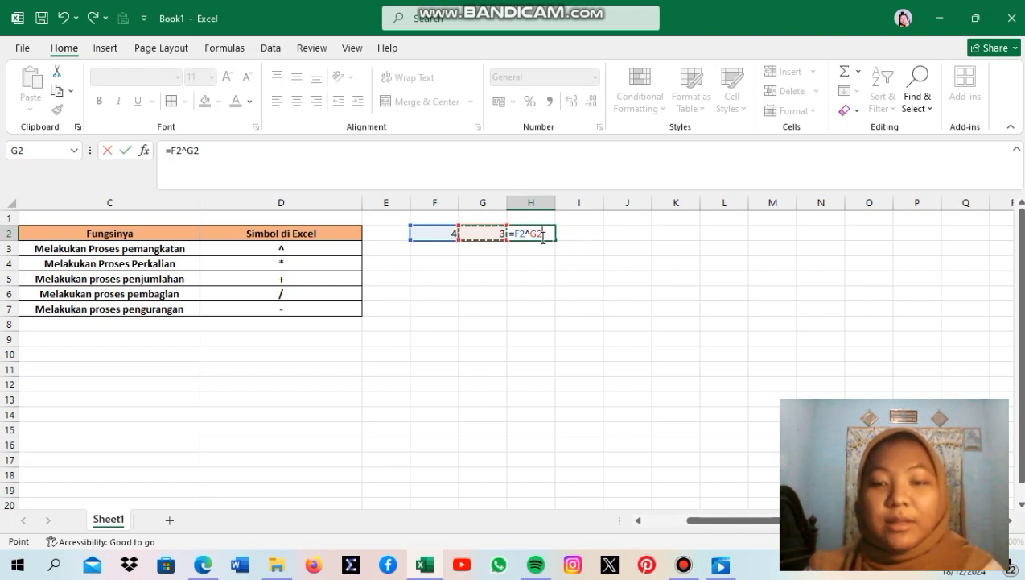
{"action": "key", "text": "Return"}
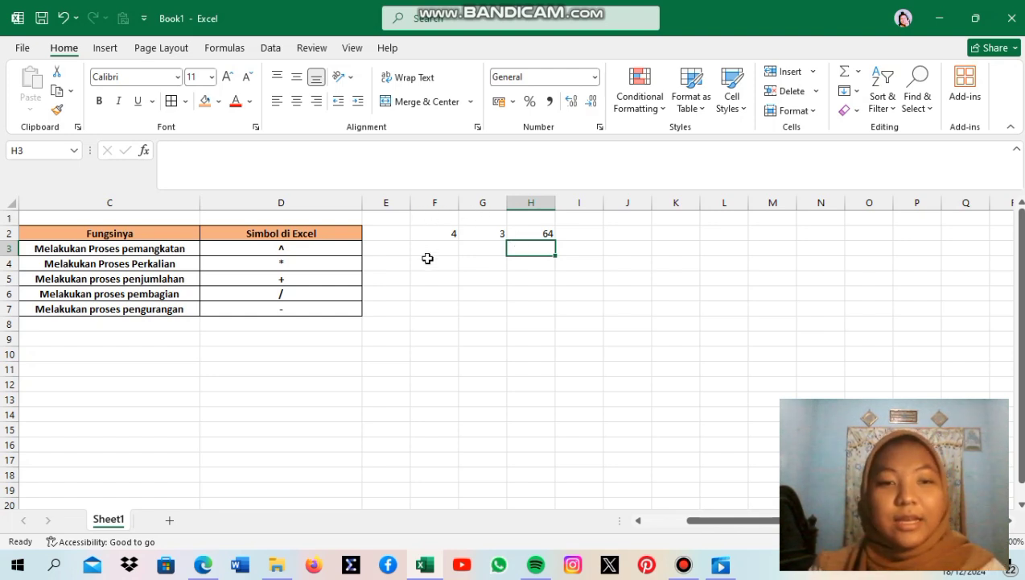
- Move the exponent example from F2:H2 down one row to F3:H3, level with the ^ symbol
{"action": "left_click", "coordinate": [440, 234]}
{"action": "left_click_drag", "start_coordinate": [439, 233], "coordinate": [534, 253]}
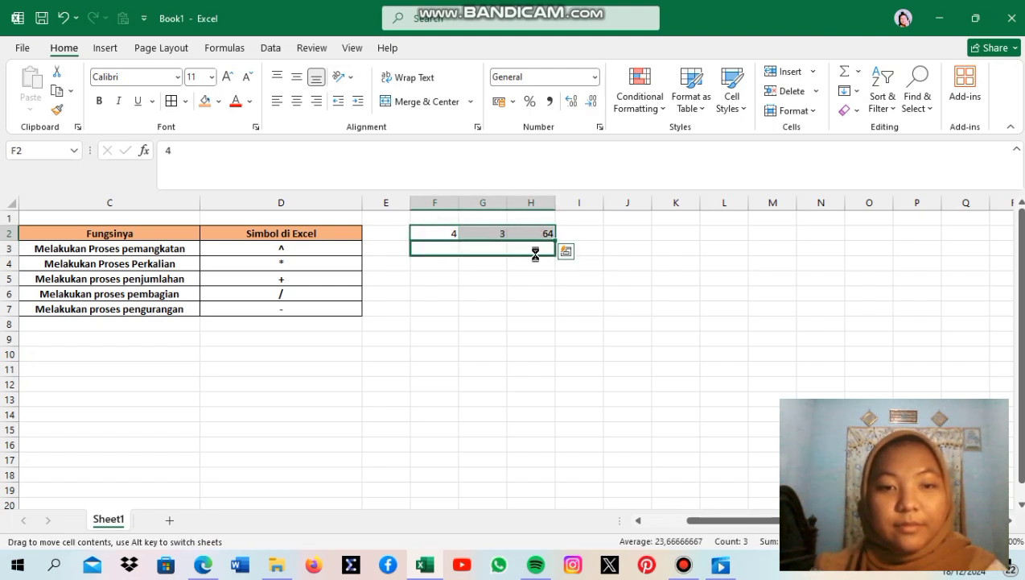
{"action": "left_click_drag", "start_coordinate": [455, 262], "coordinate": [445, 259]}
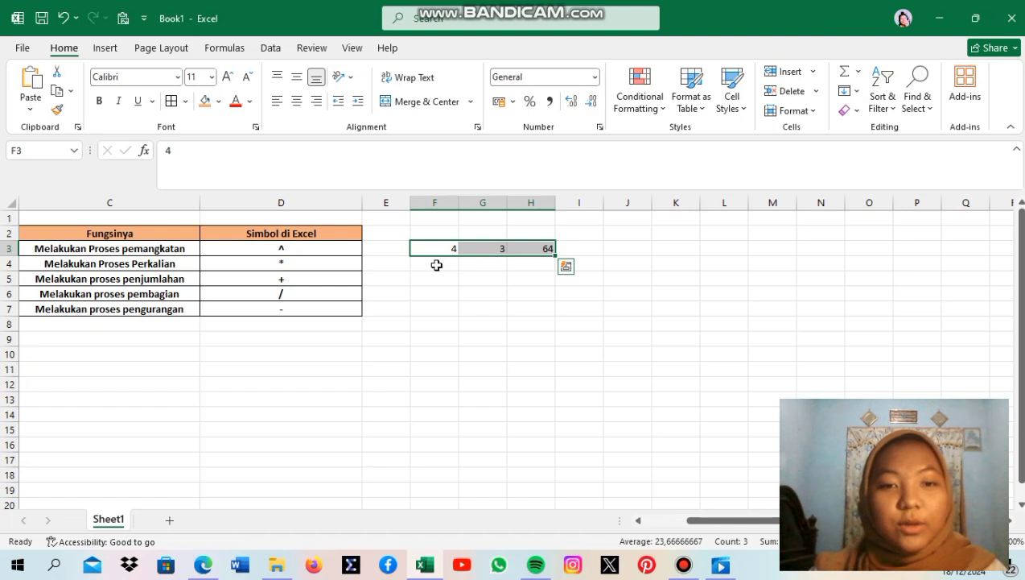
- Enter the sample numbers 4 in F4 and 3 in G4 for the multiplication row
{"action": "left_click", "coordinate": [435, 265]}
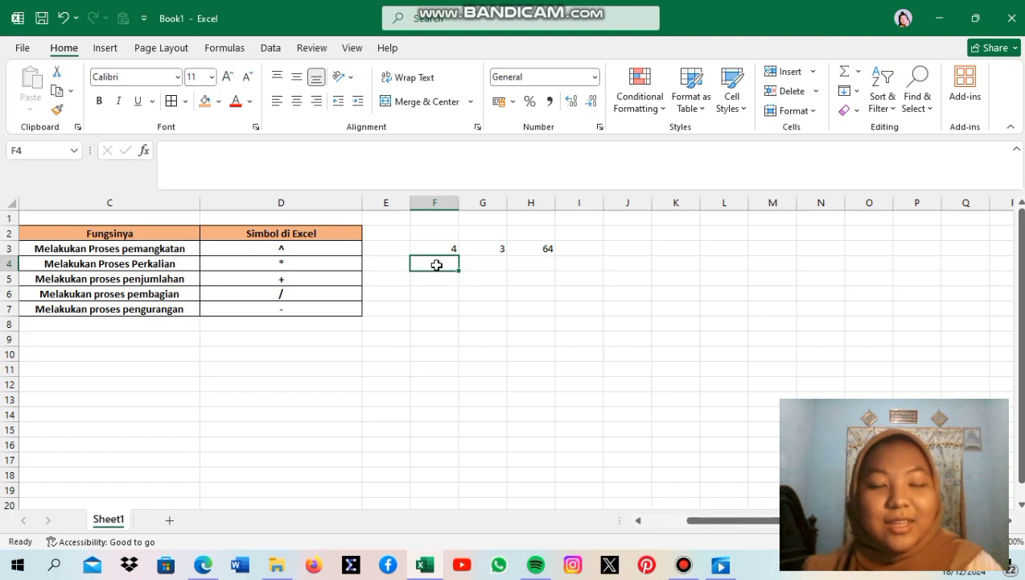
{"action": "type", "text": "4"}
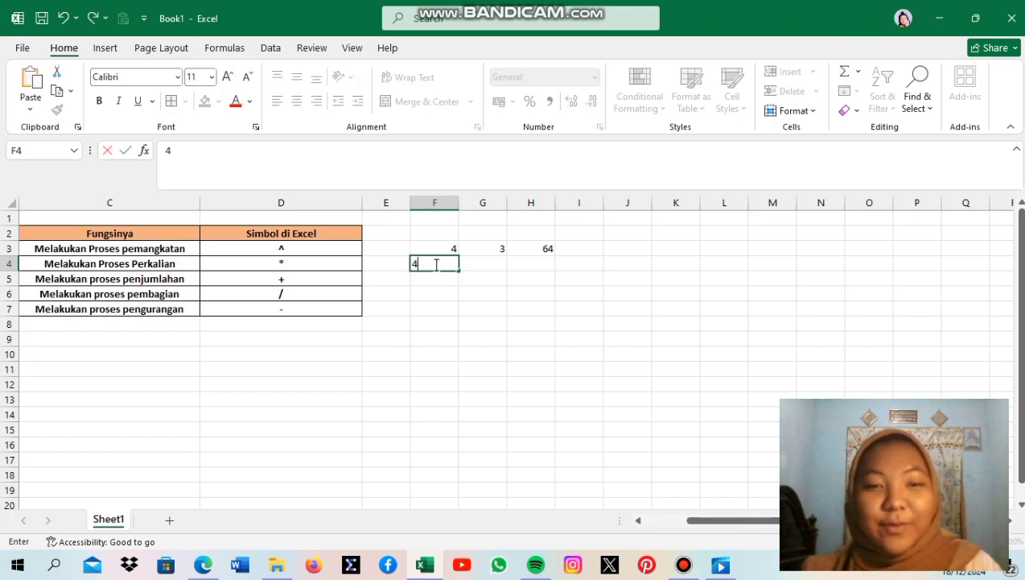
{"action": "left_click", "coordinate": [485, 266]}
{"action": "type", "text": "3"}
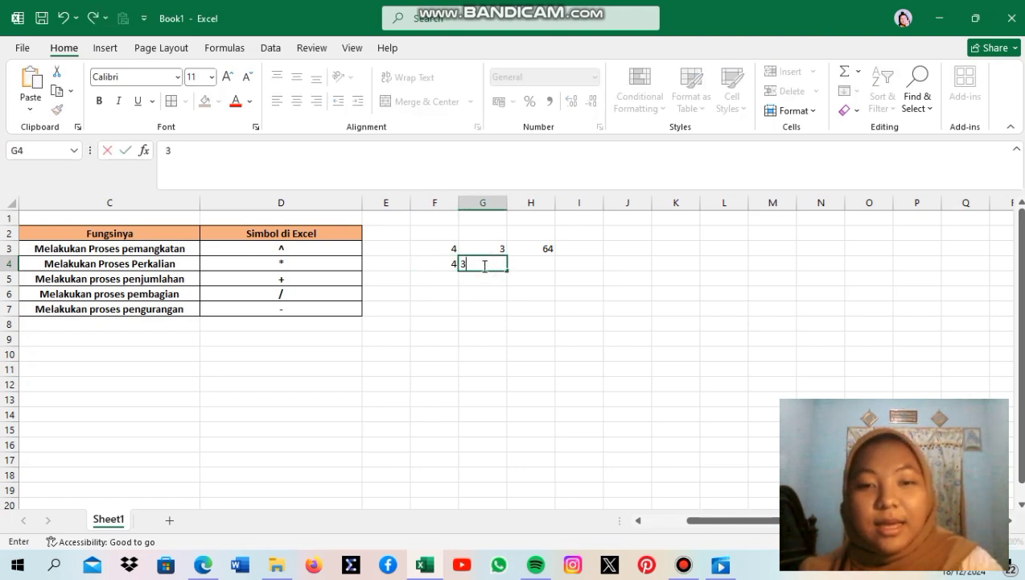
- Multiply the two sample numbers in H4 with the formula =F4*G4
{"action": "left_click", "coordinate": [537, 270]}
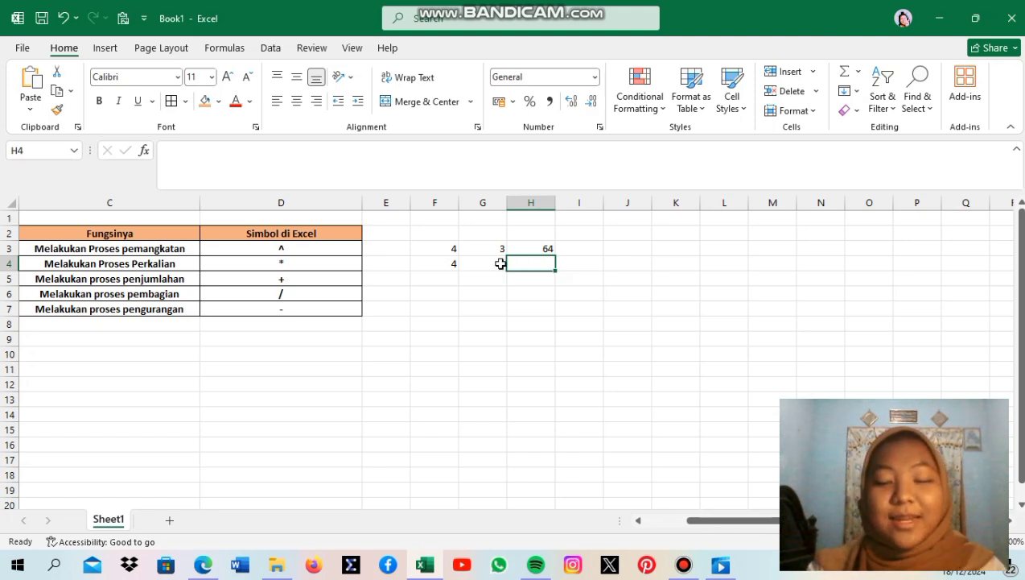
{"action": "type", "text": "="}
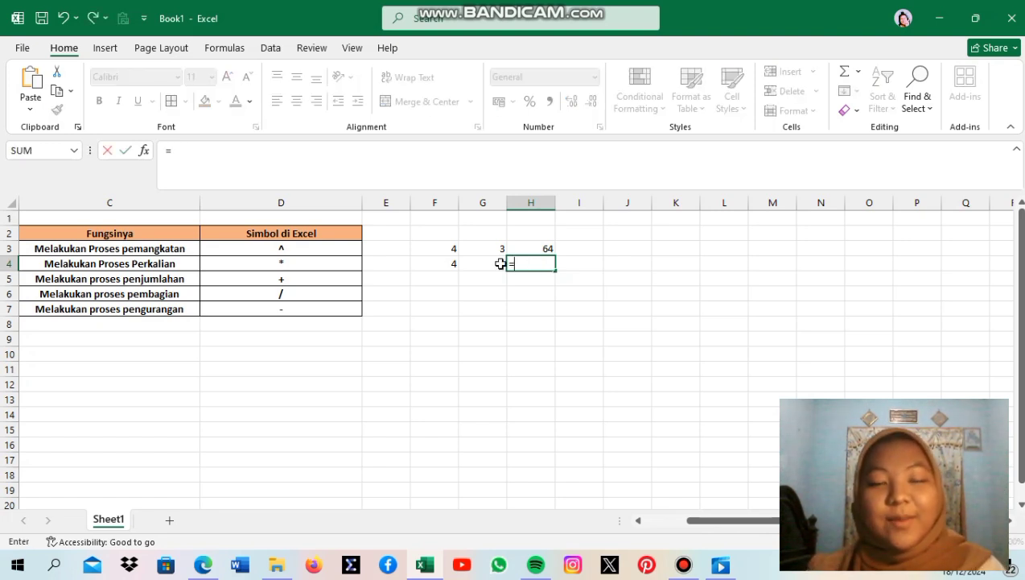
{"action": "left_click", "coordinate": [435, 265]}
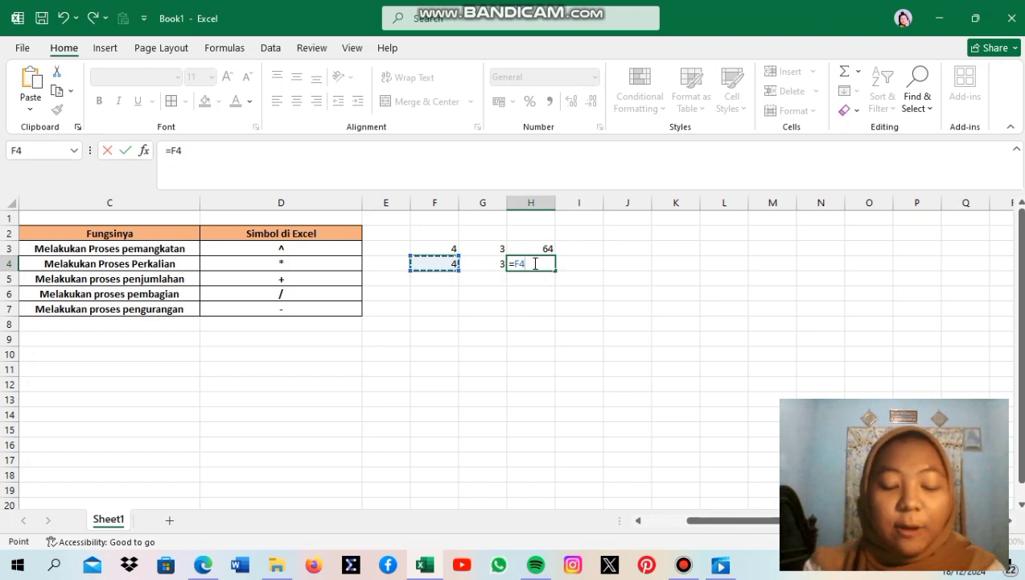
{"action": "type", "text": "*"}
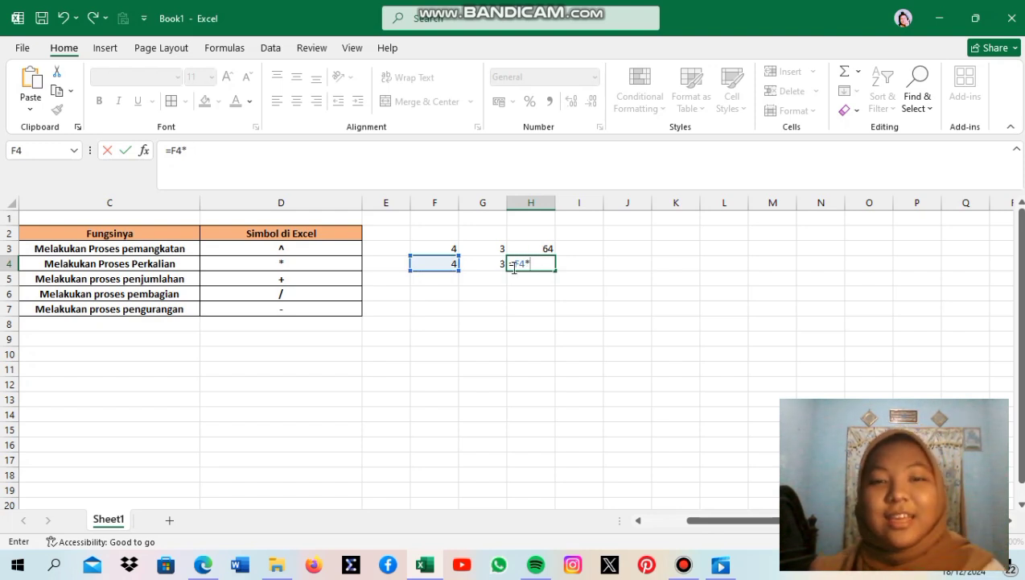
{"action": "left_click", "coordinate": [490, 263]}
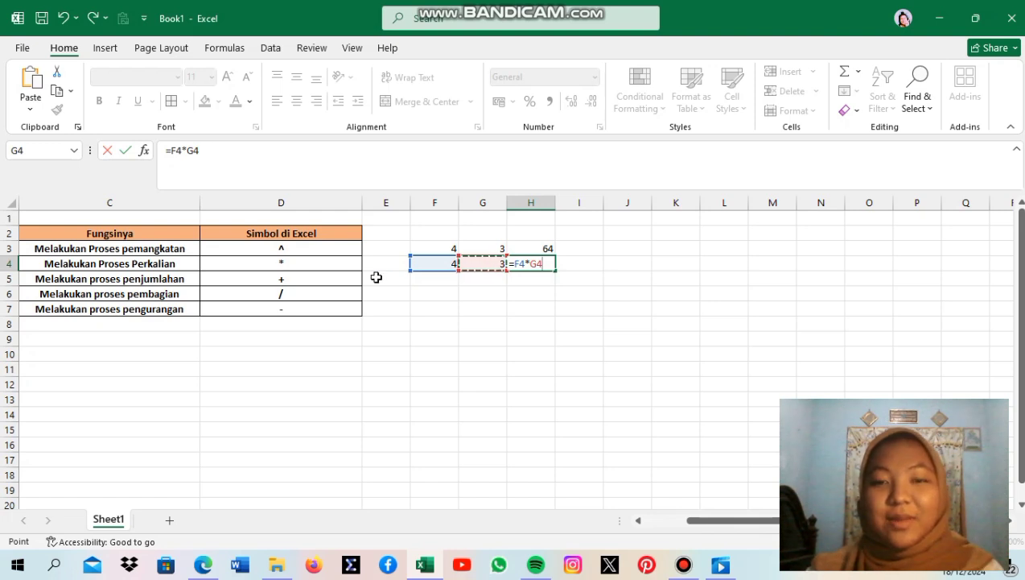
{"action": "key", "text": "Return"}
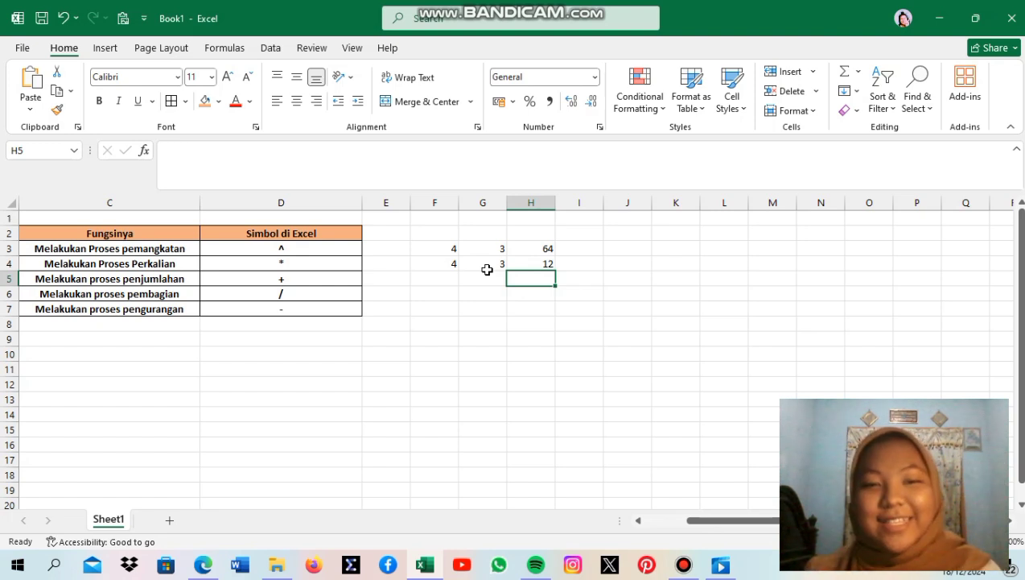
- Enter the sample numbers 4 in F5 and 3 in G5 for the addition row
{"action": "left_click", "coordinate": [449, 276]}
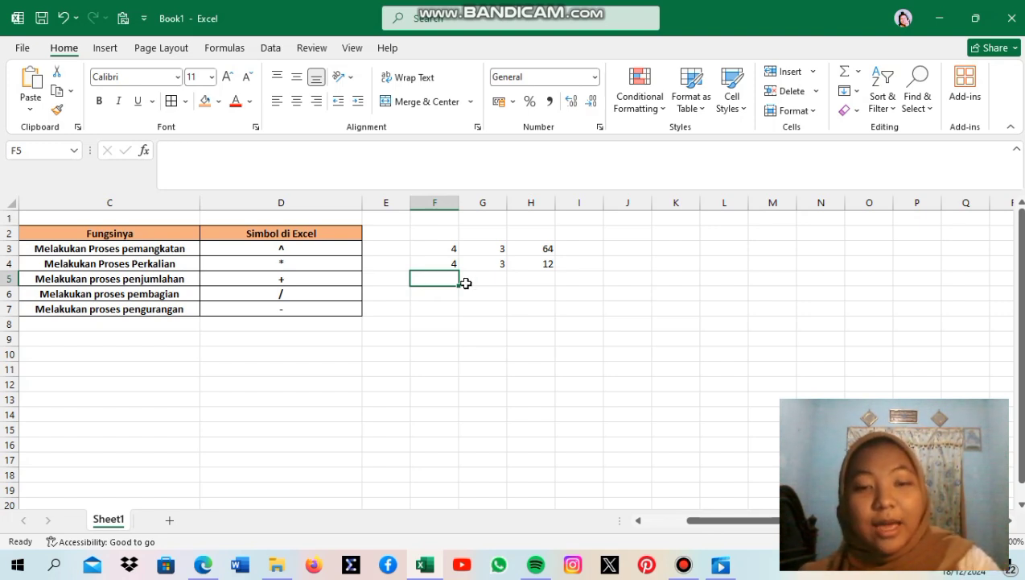
{"action": "type", "text": "4"}
{"action": "left_click", "coordinate": [492, 282]}
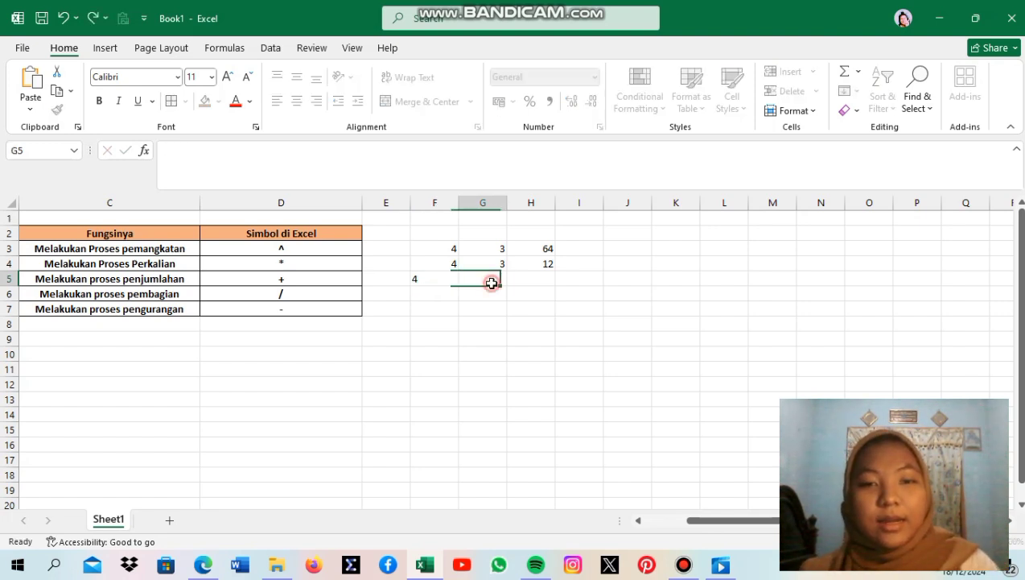
{"action": "type", "text": "3"}
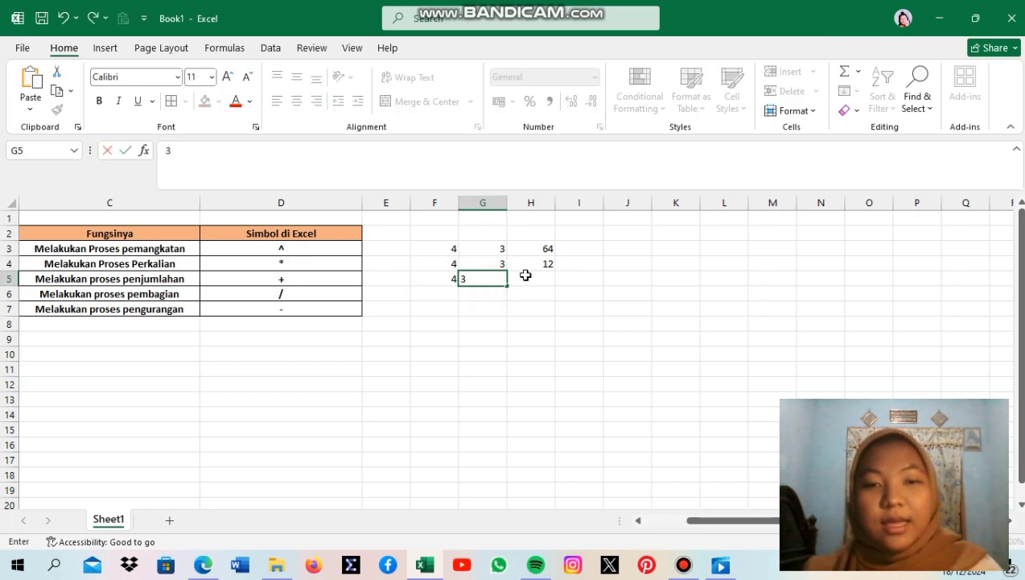
- Add the two sample numbers in H5 with the formula =F5+G5
{"action": "left_click", "coordinate": [531, 281]}
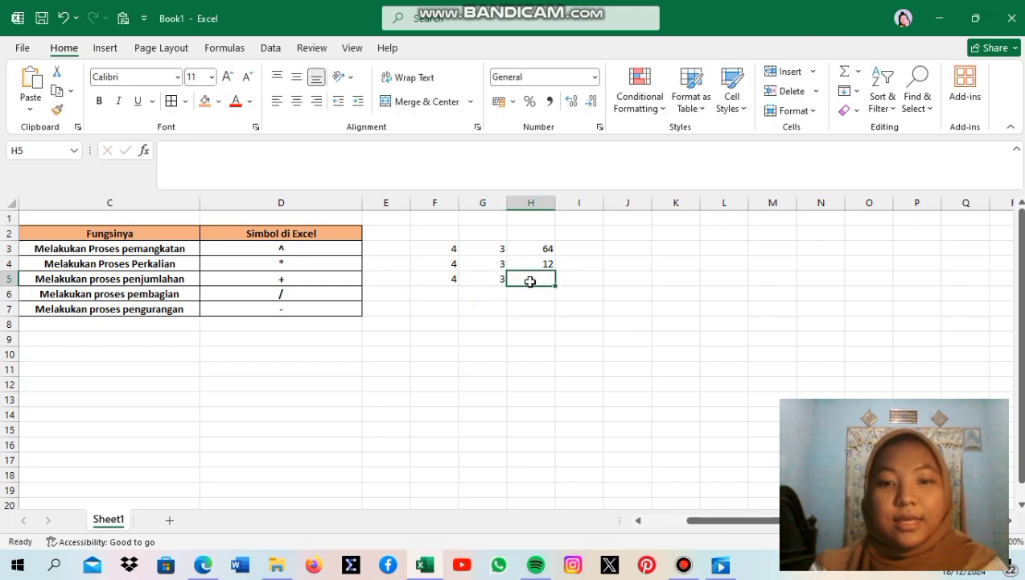
{"action": "type", "text": "="}
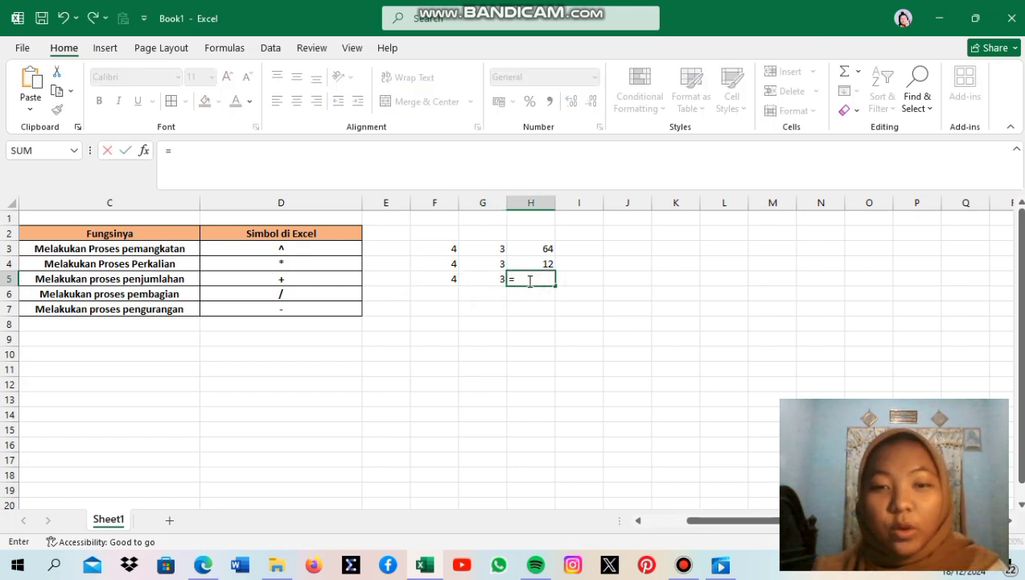
{"action": "left_click", "coordinate": [434, 280]}
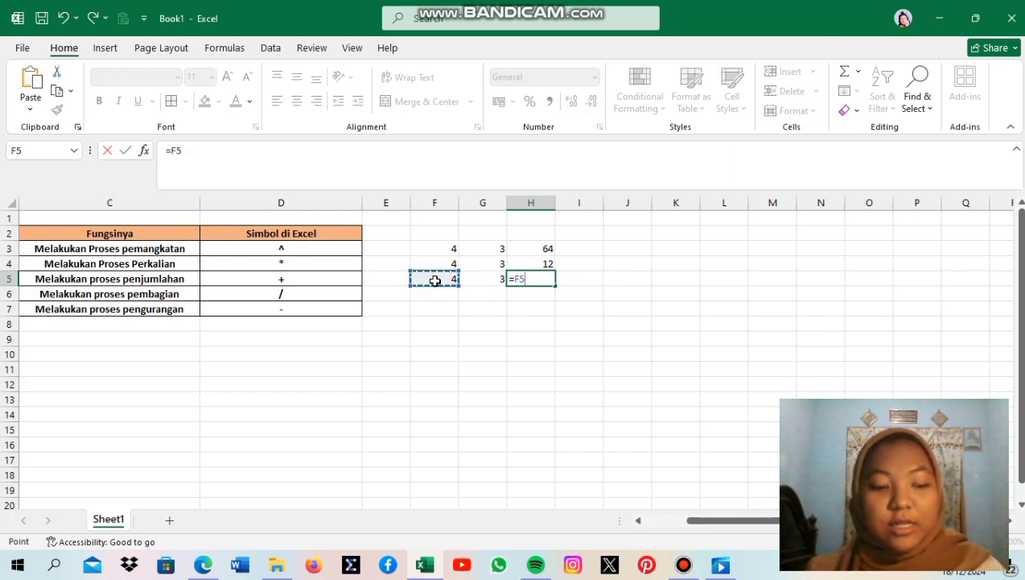
{"action": "type", "text": "+"}
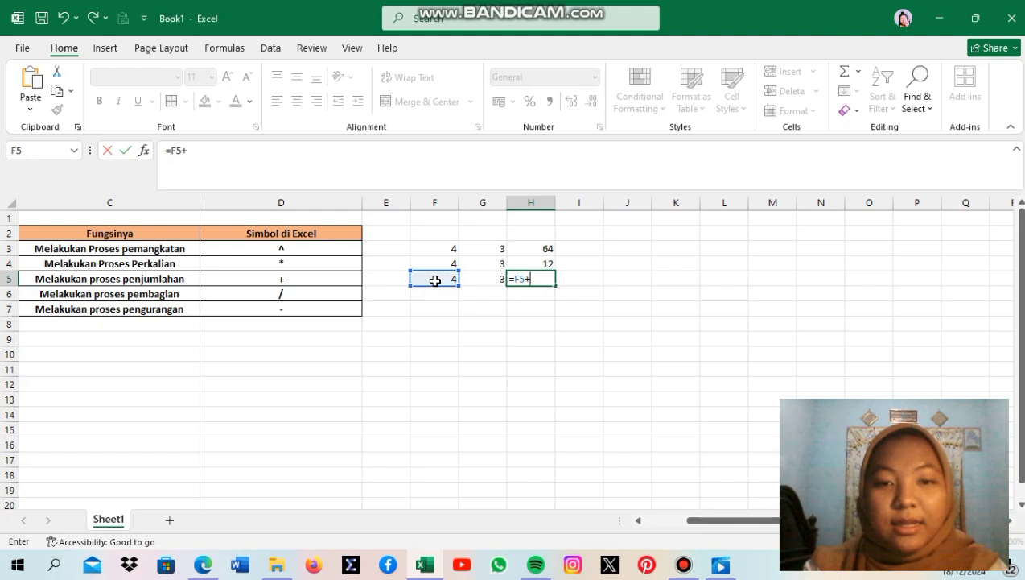
{"action": "left_click", "coordinate": [492, 279]}
{"action": "key", "text": "Return"}
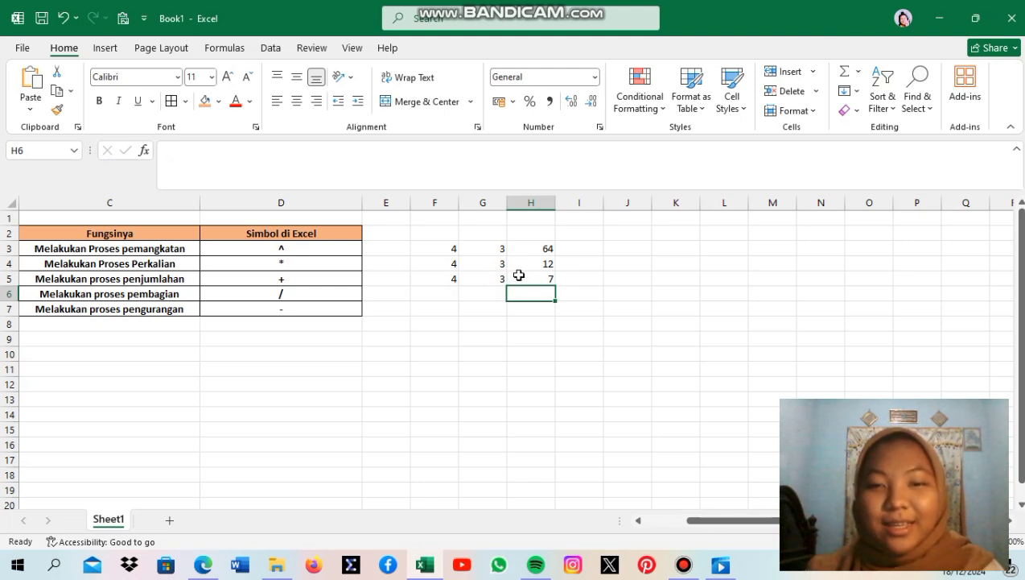
{"action": "left_click", "coordinate": [519, 275]}
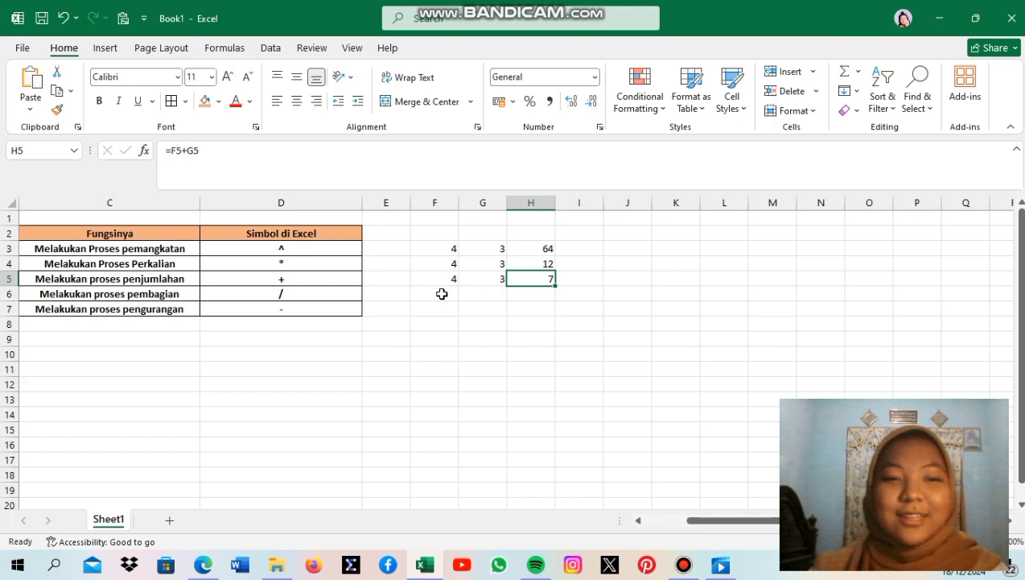
- Enter the sample numbers 4 in F6 and 3 in G6 for the division row
{"action": "left_click", "coordinate": [439, 295]}
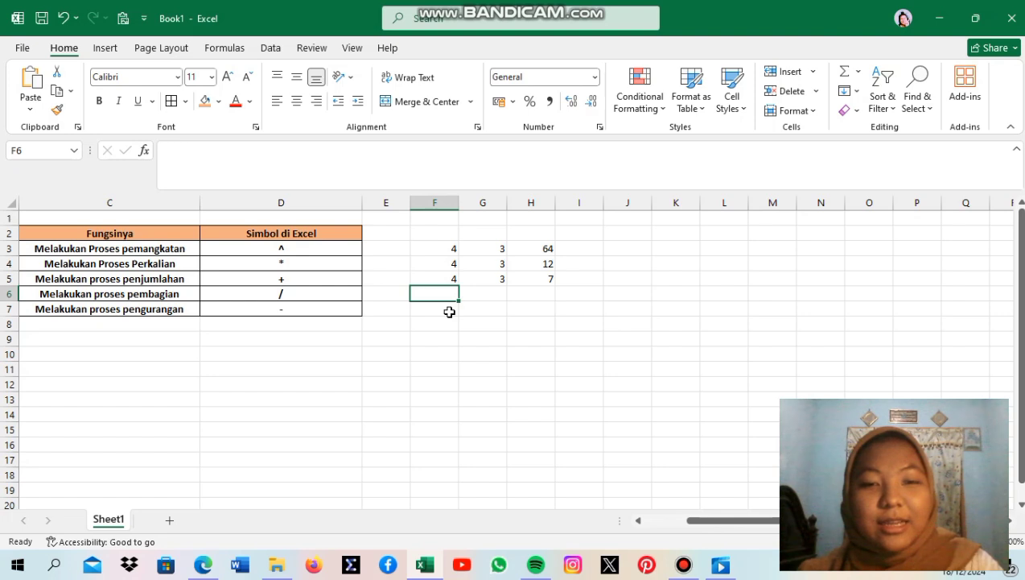
{"action": "type", "text": "4"}
{"action": "left_click", "coordinate": [475, 294]}
{"action": "type", "text": "3"}
- Divide the two sample numbers in H6 with the formula =F6/G6
{"action": "left_click", "coordinate": [524, 295]}
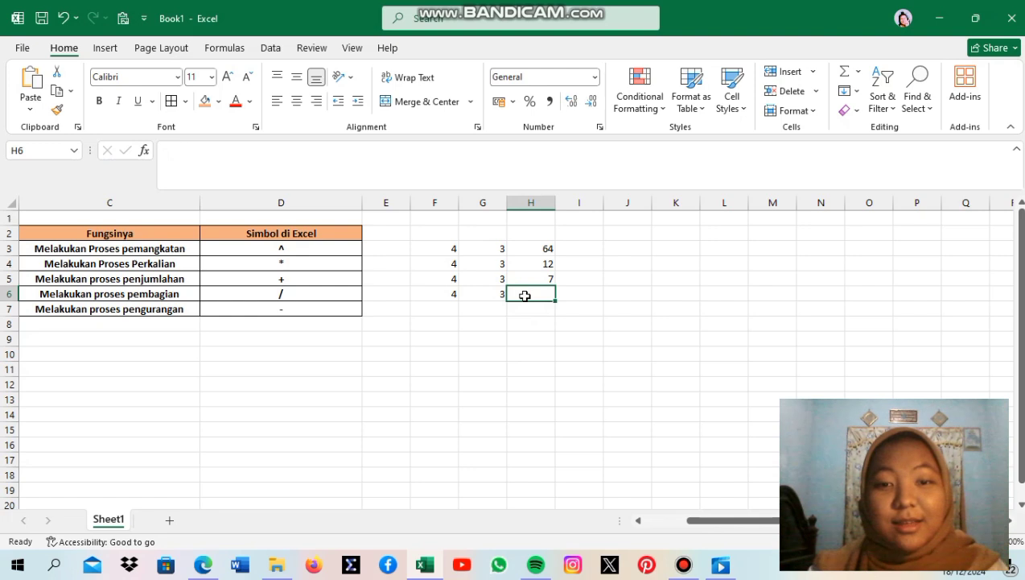
{"action": "type", "text": "="}
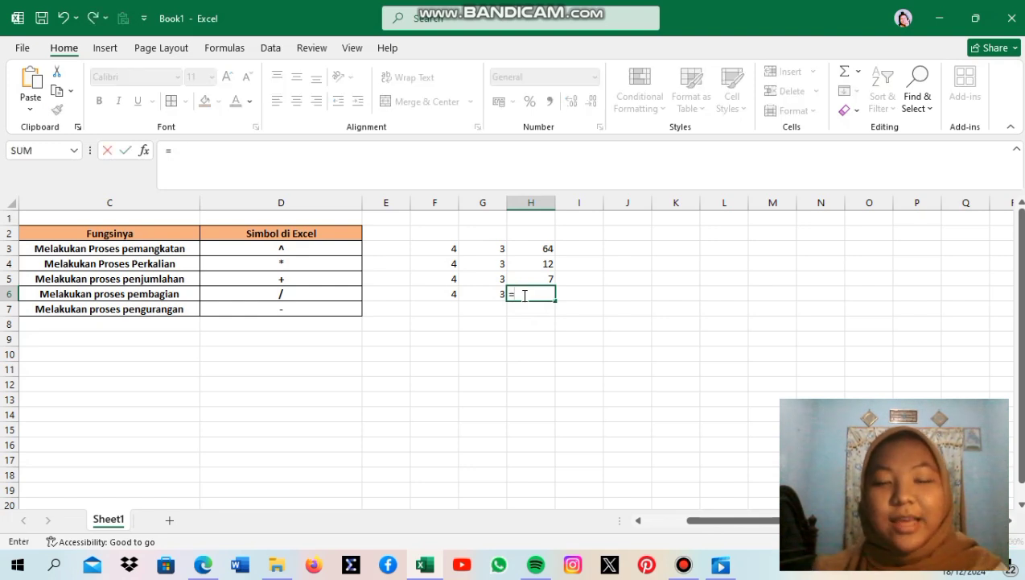
{"action": "left_click", "coordinate": [445, 292]}
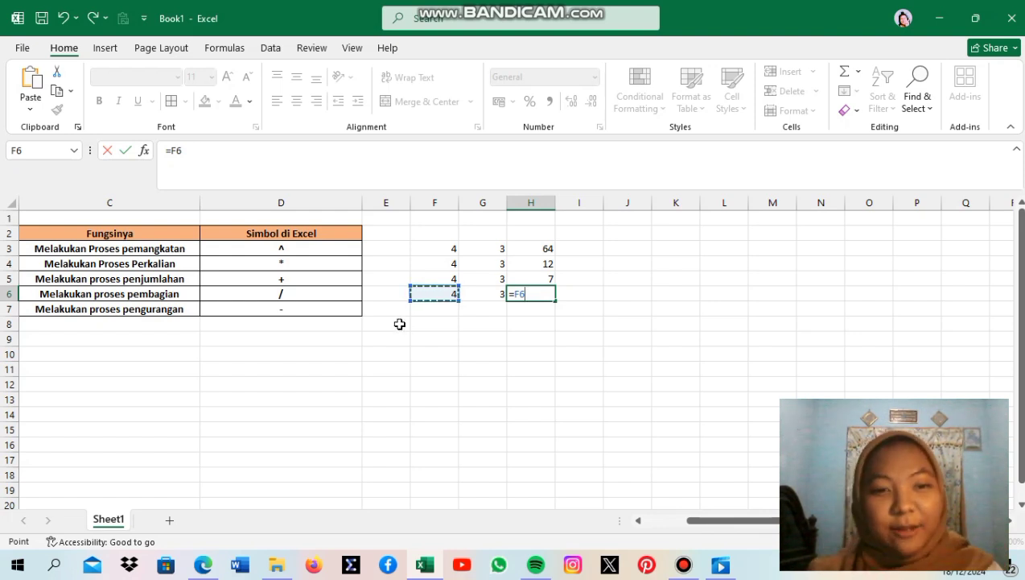
{"action": "type", "text": "/"}
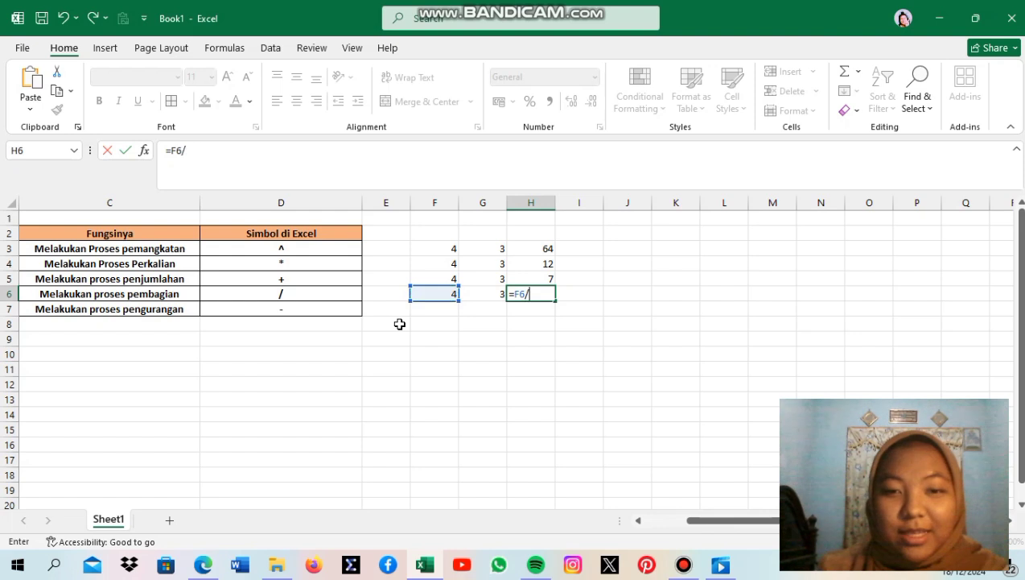
{"action": "left_click", "coordinate": [489, 293]}
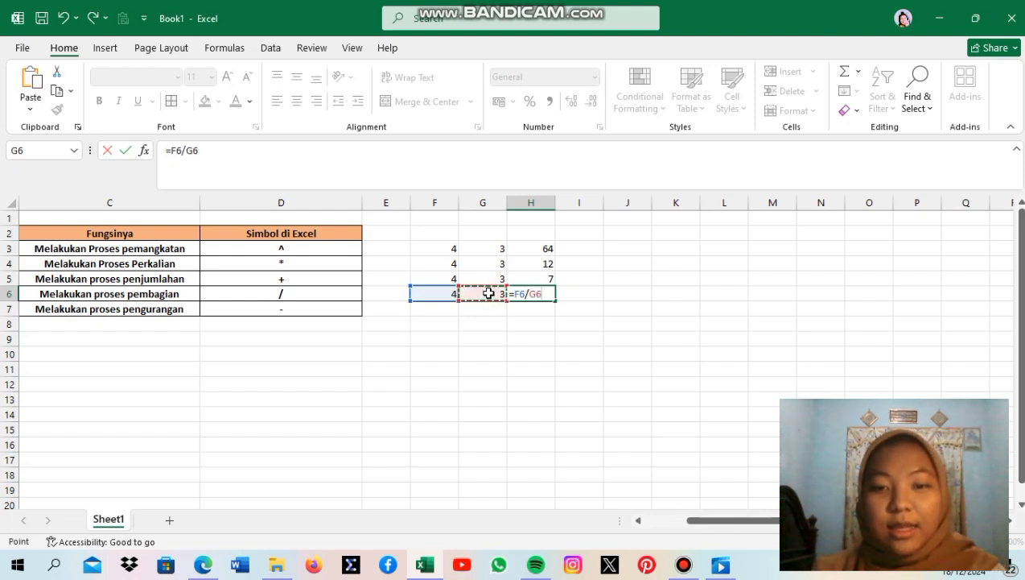
{"action": "key", "text": "Return"}
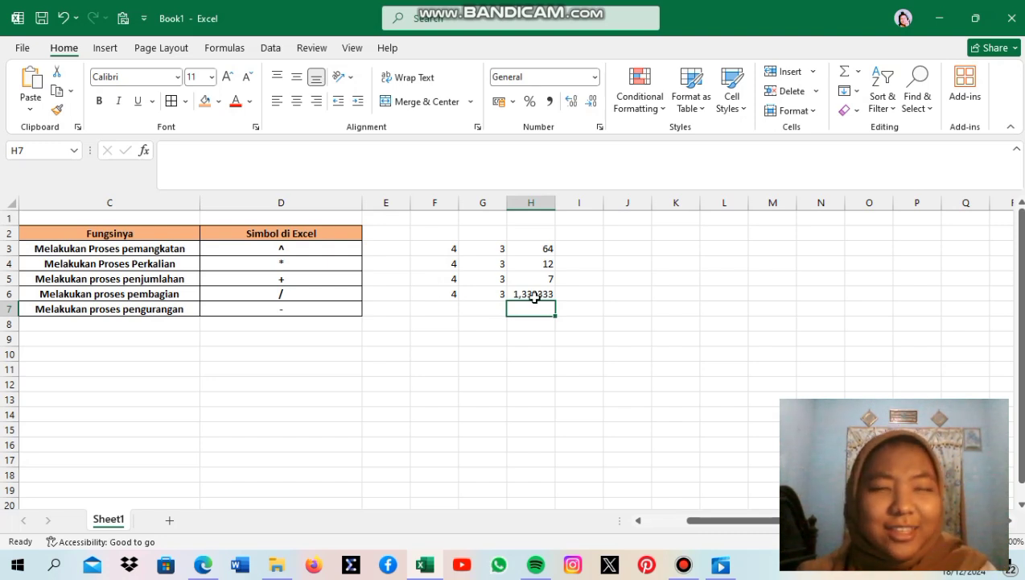
- Enter the sample numbers 4 in F7 and 3 in G7 for the subtraction row
{"action": "left_click", "coordinate": [438, 308]}
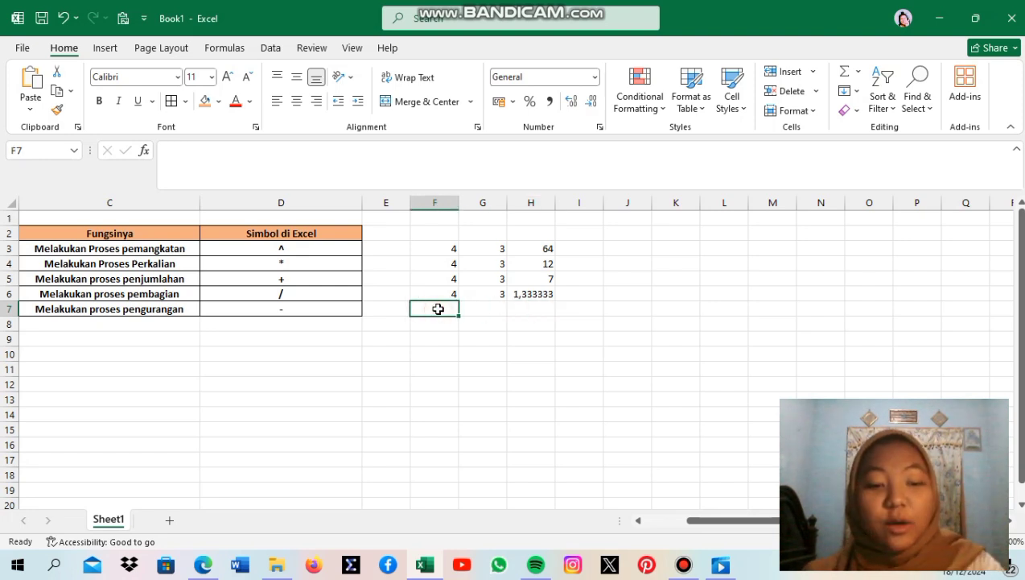
{"action": "type", "text": "4"}
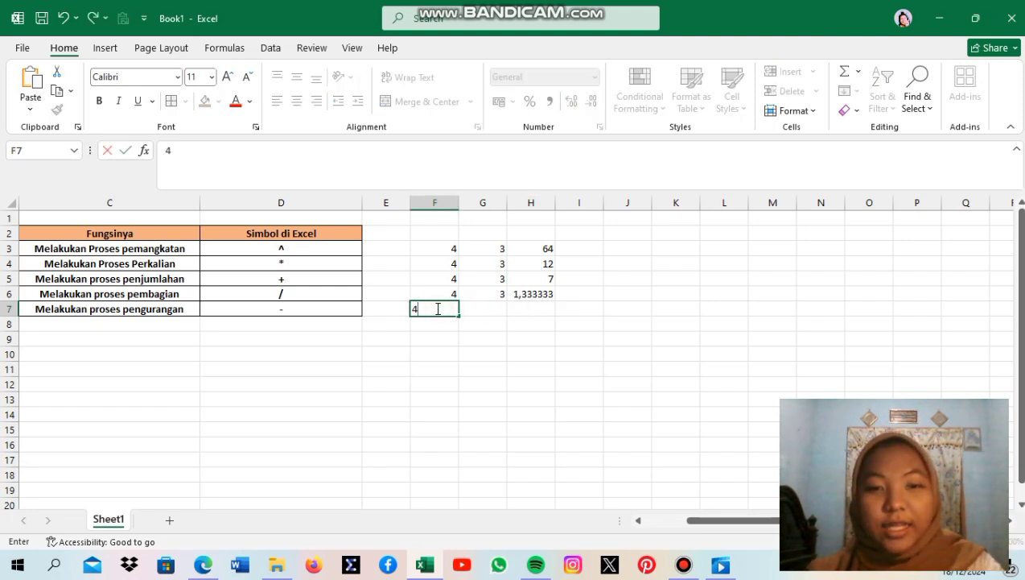
{"action": "left_click", "coordinate": [488, 308]}
{"action": "type", "text": "3"}
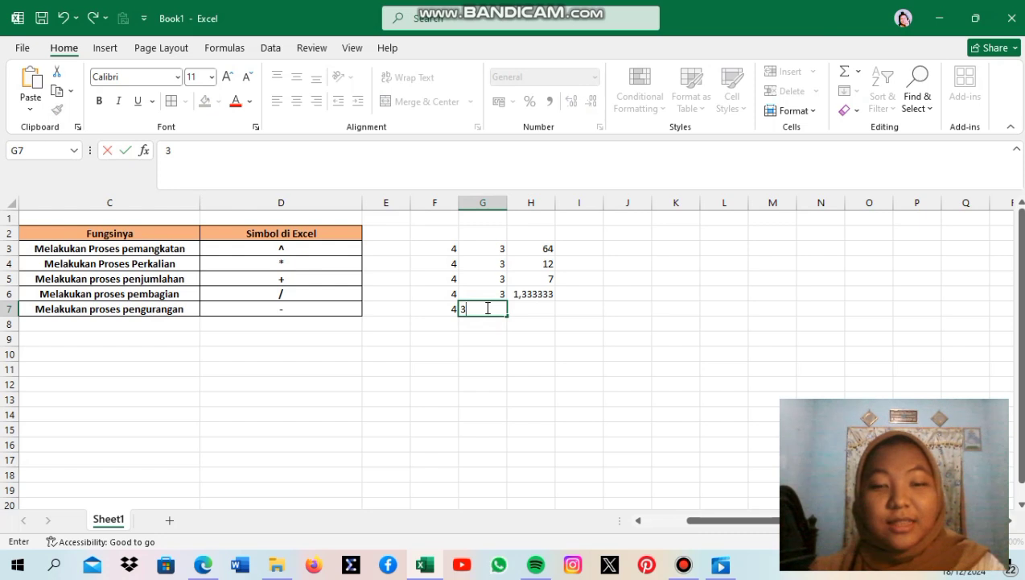
- Subtract the two sample numbers in H7 with the formula =F7-G7
{"action": "left_click", "coordinate": [544, 308]}
{"action": "type", "text": "="}
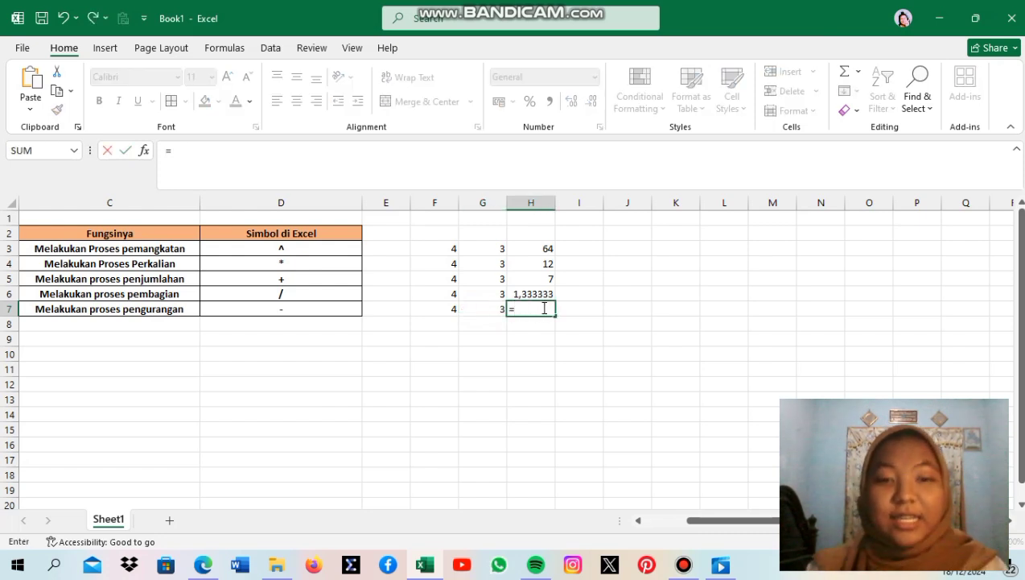
{"action": "left_click", "coordinate": [455, 308]}
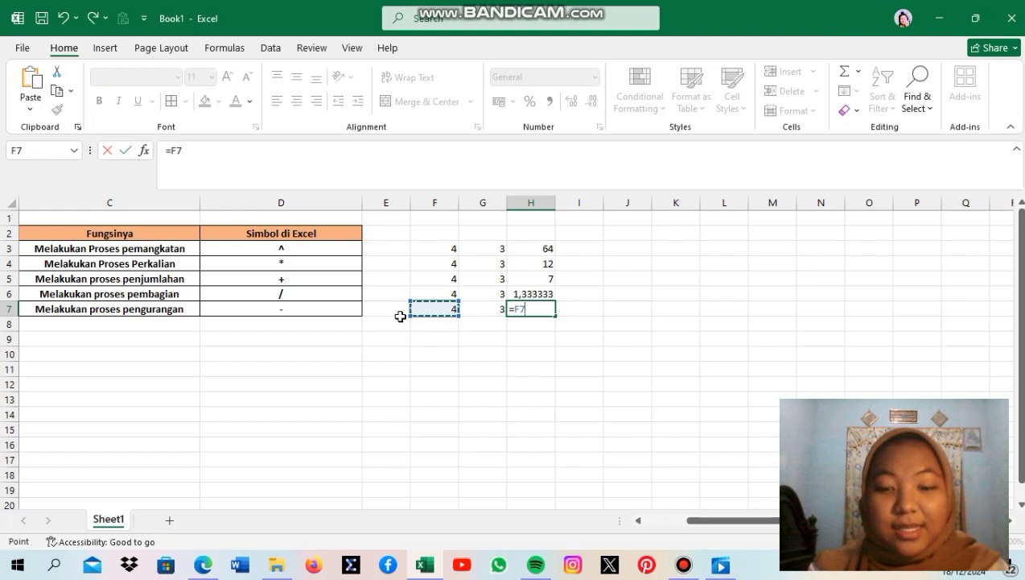
{"action": "type", "text": "-"}
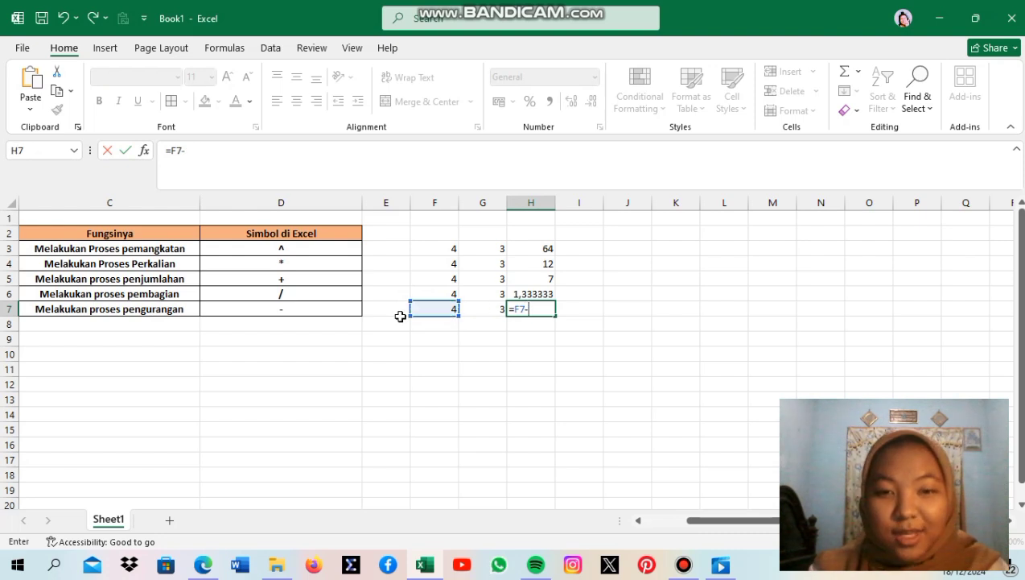
{"action": "left_click", "coordinate": [475, 310]}
{"action": "key", "text": "Return"}
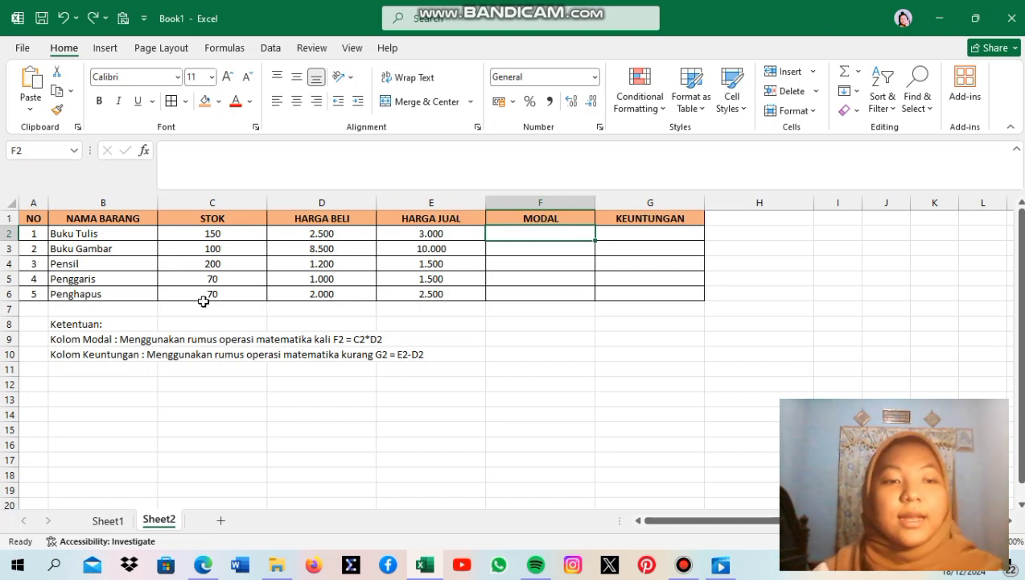
- Examine the Ketentuan notes on Sheet2 and the MODAL and KEUNTUNGAN columns they apply to
{"action": "left_click", "coordinate": [72, 322]}
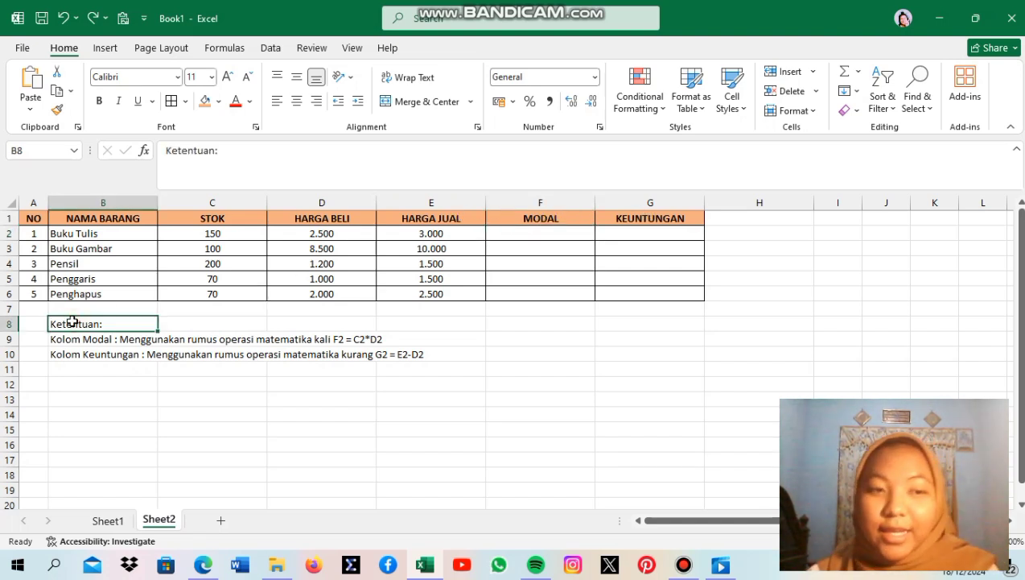
{"action": "left_click", "coordinate": [561, 219]}
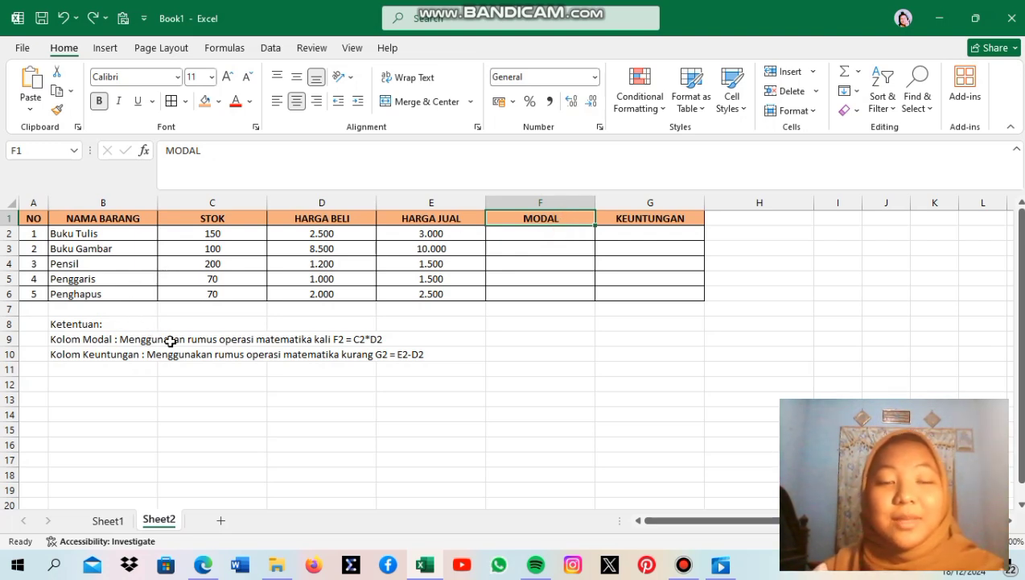
{"action": "left_click", "coordinate": [553, 236]}
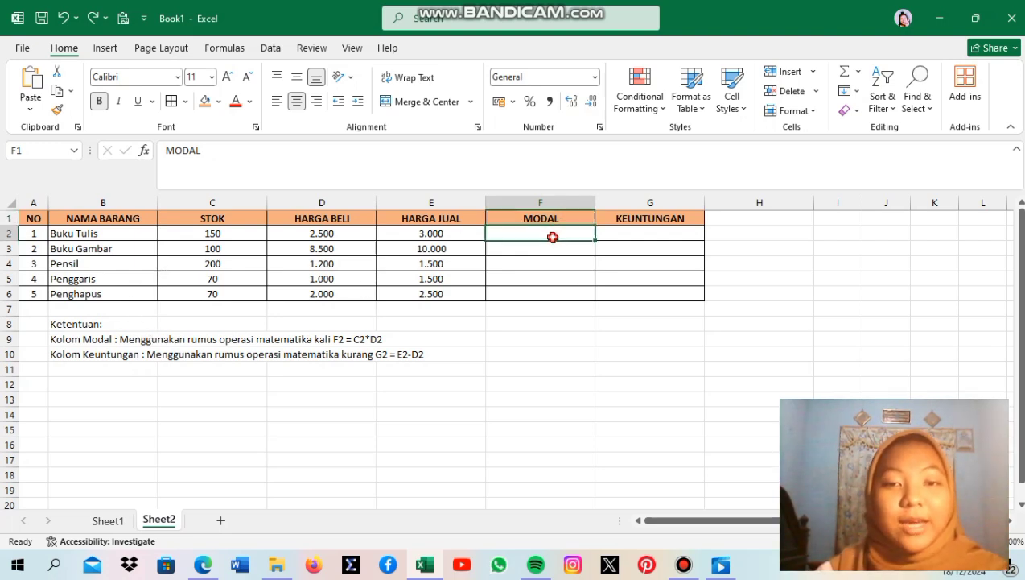
{"action": "left_click", "coordinate": [645, 218]}
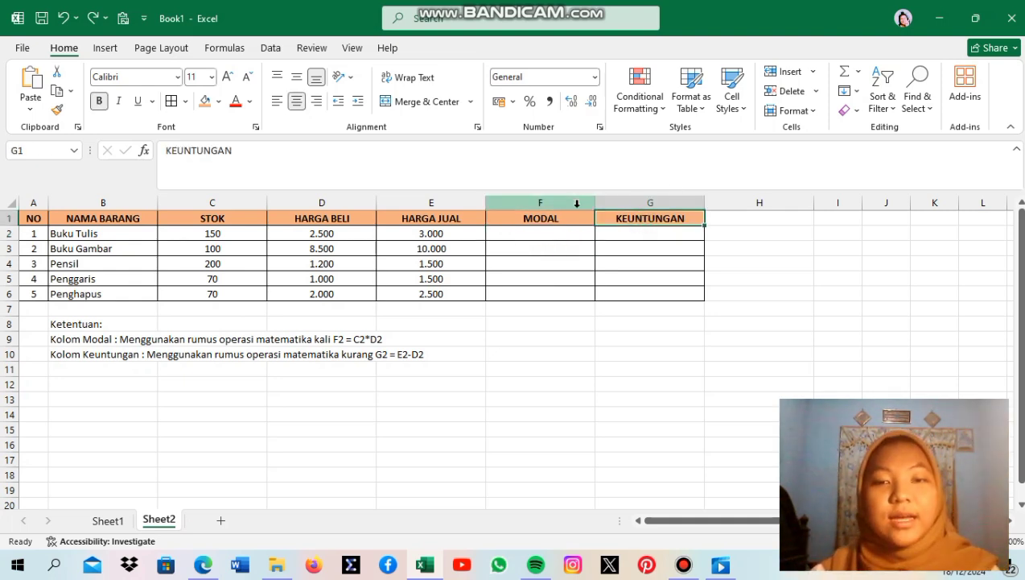
{"action": "left_click", "coordinate": [549, 233]}
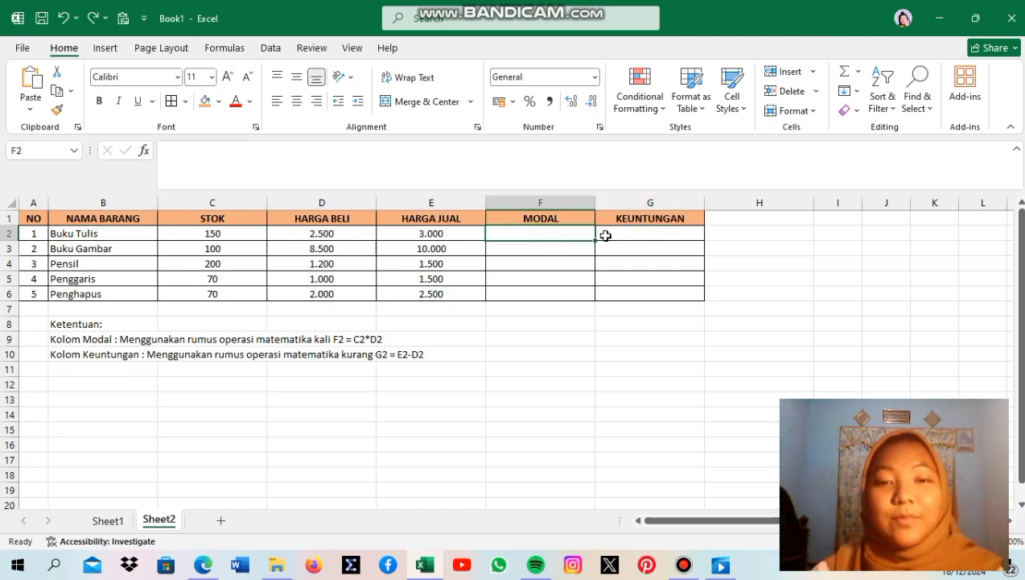
{"action": "left_click", "coordinate": [601, 371]}
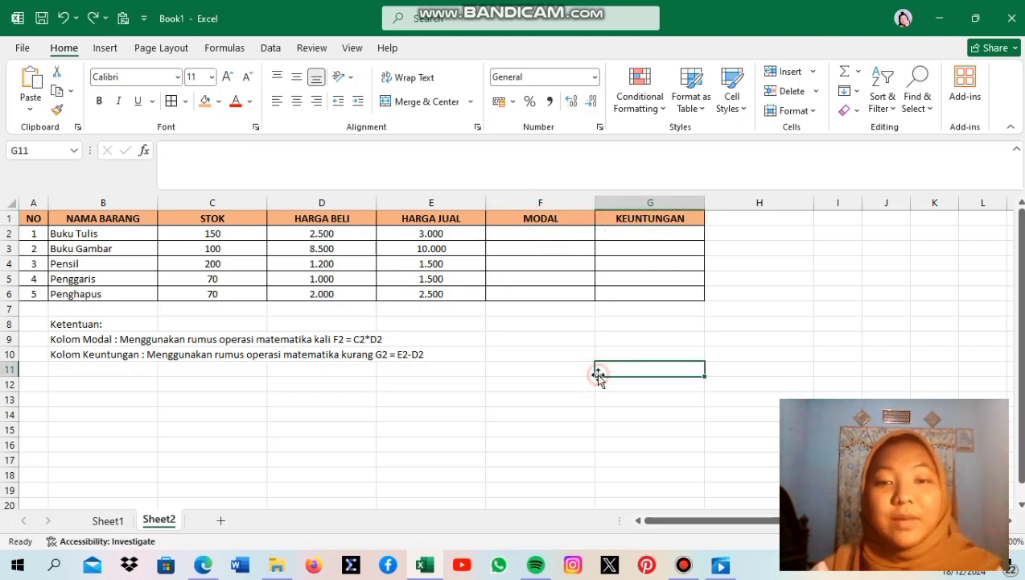
- Calculate the MODAL for Buku Tulis in F2 by multiplying stock by purchase price with the formula =C2*D2
{"action": "left_click", "coordinate": [540, 231]}
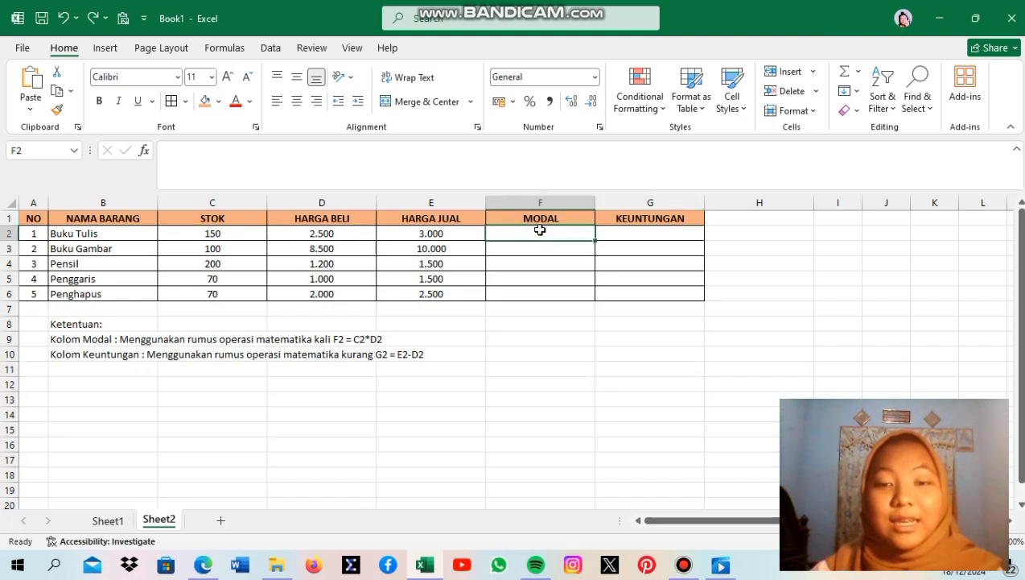
{"action": "type", "text": "="}
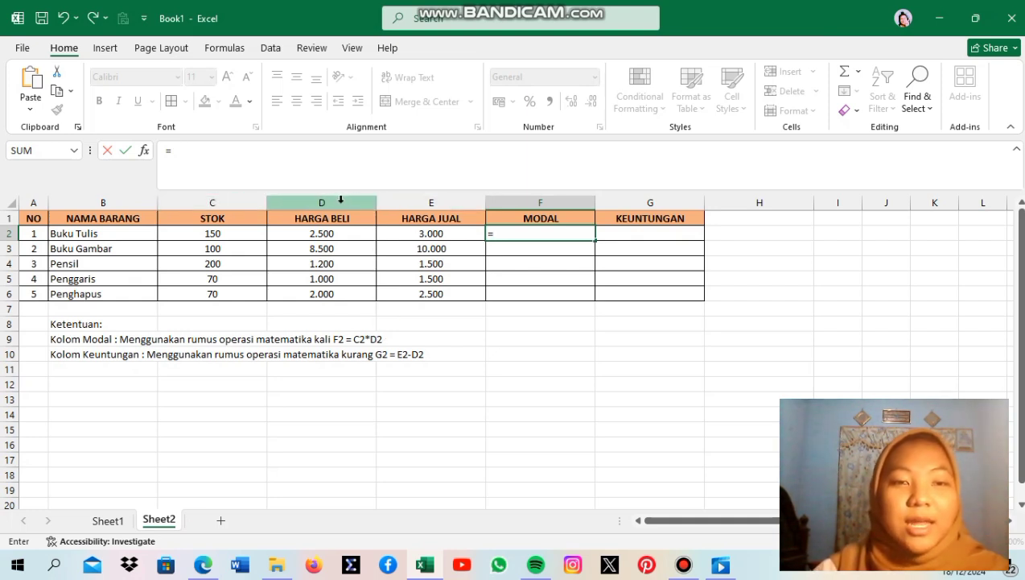
{"action": "left_click", "coordinate": [200, 234]}
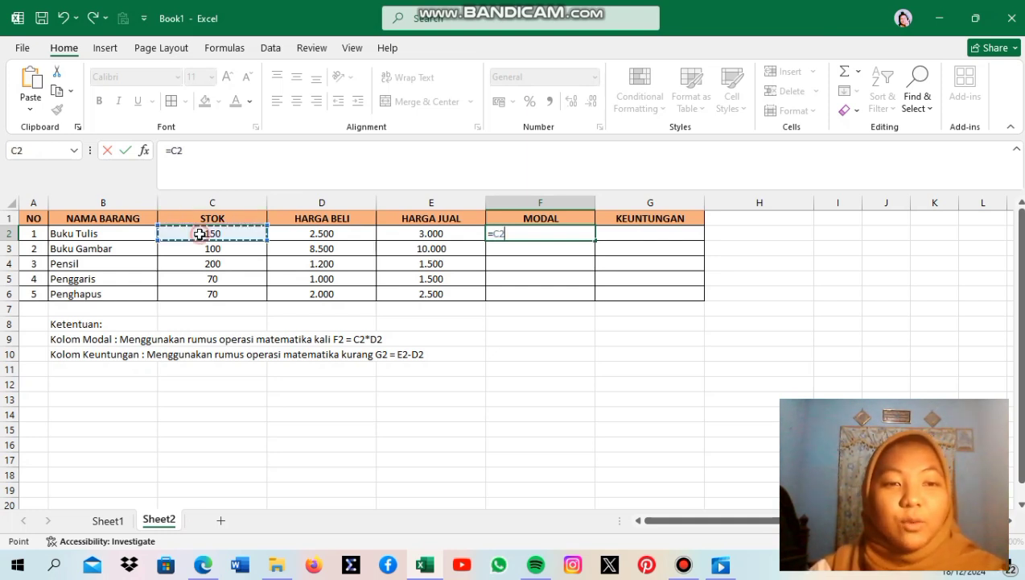
{"action": "type", "text": "*"}
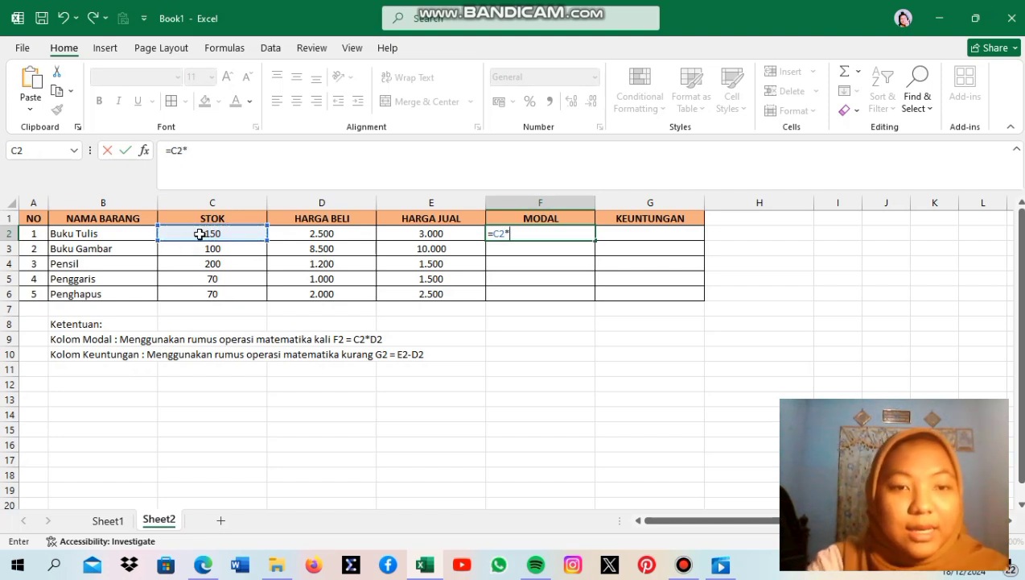
{"action": "left_click", "coordinate": [304, 234]}
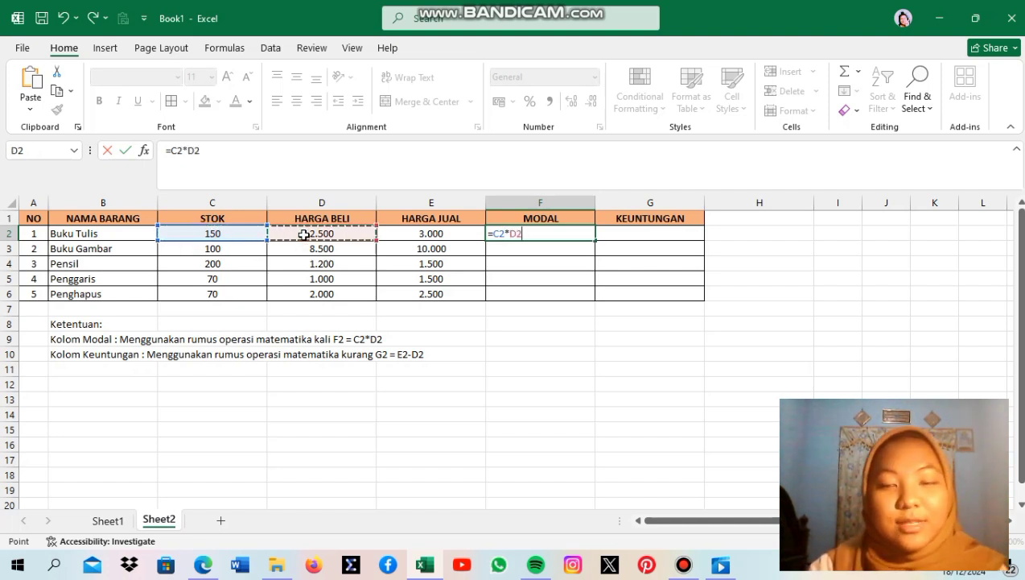
{"action": "key", "text": "Return"}
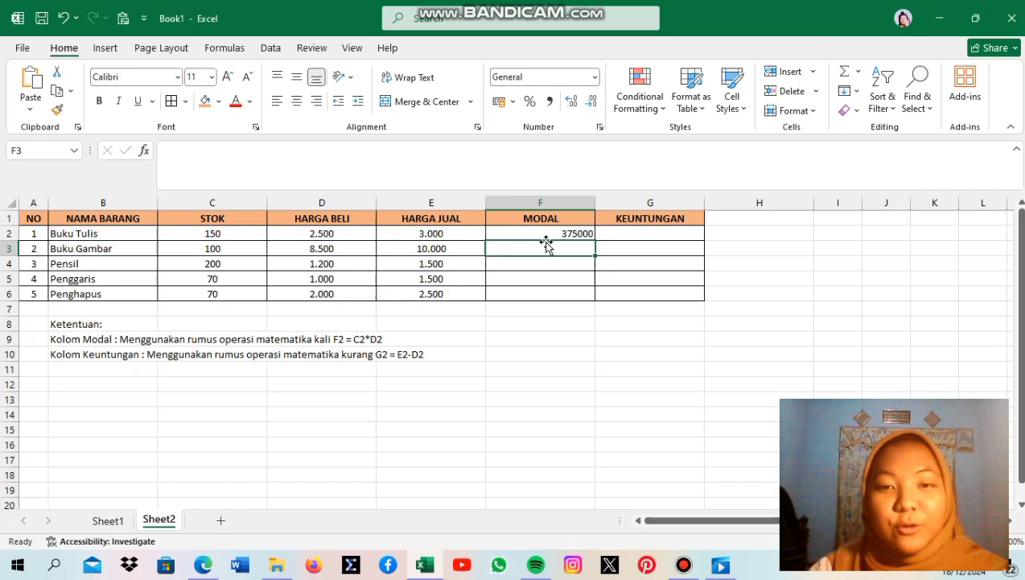
- Calculate the MODAL for Buku Gambar in F3 with the formula =C3*D3
{"action": "type", "text": "="}
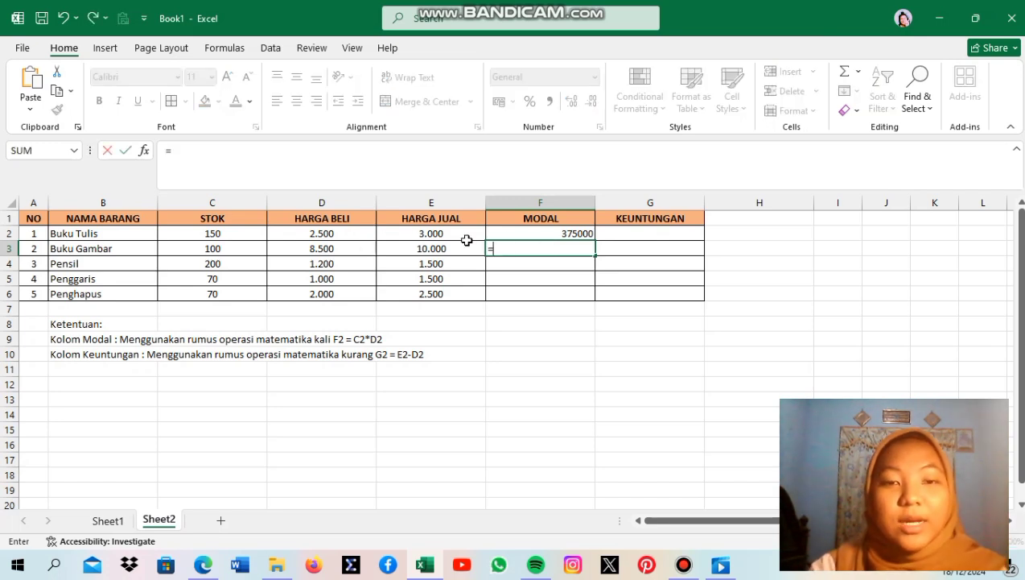
{"action": "left_click", "coordinate": [216, 247]}
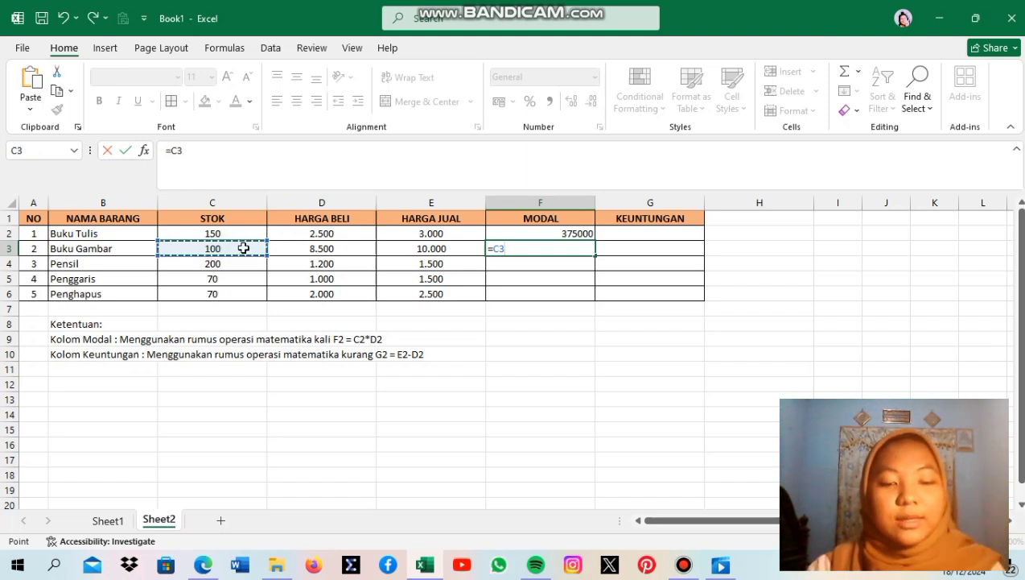
{"action": "type", "text": "*"}
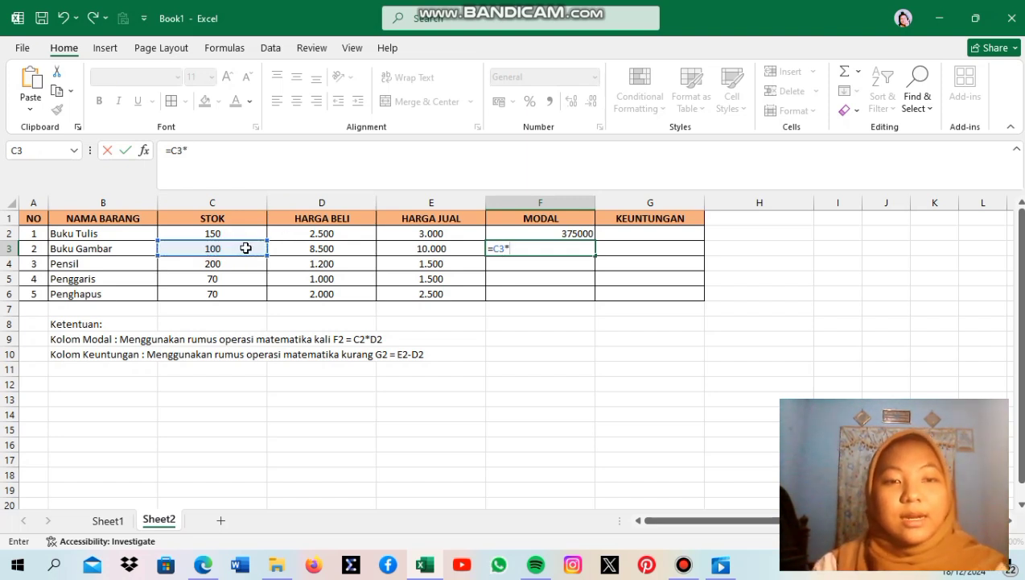
{"action": "left_click", "coordinate": [305, 248]}
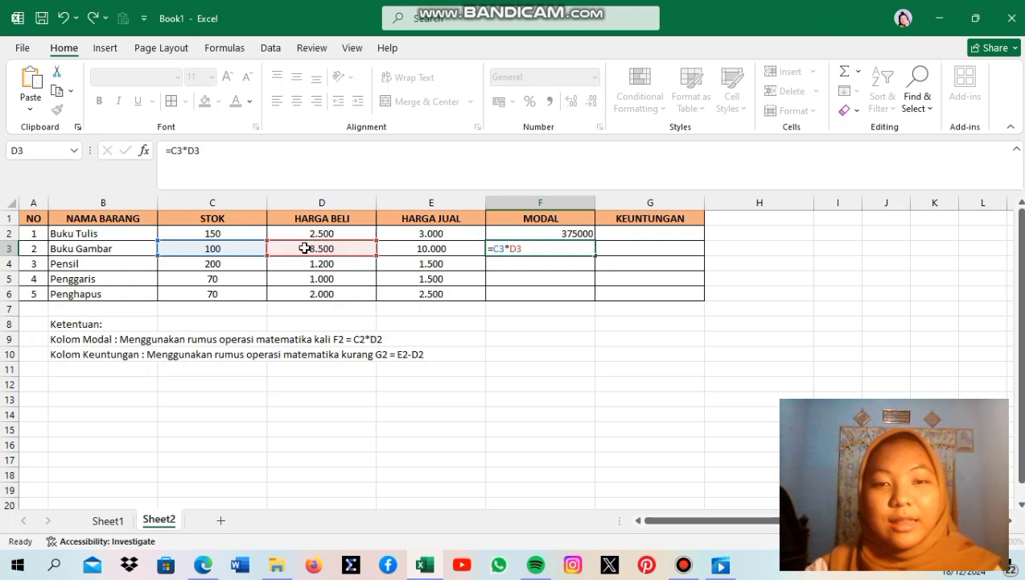
{"action": "key", "text": "Return"}
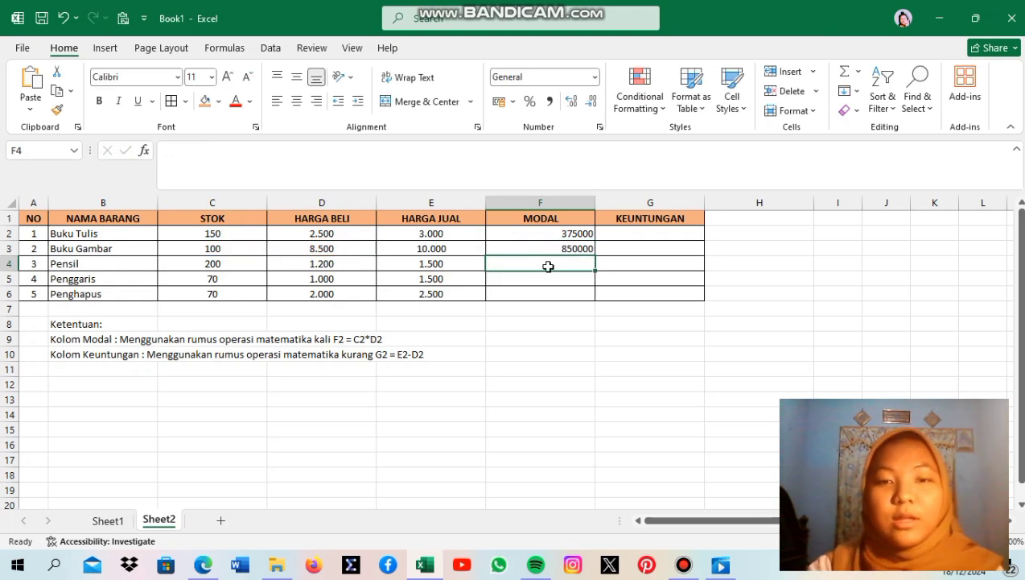
- Calculate the MODAL for Pensil in F4 with the formula =C4*D4
{"action": "type", "text": "="}
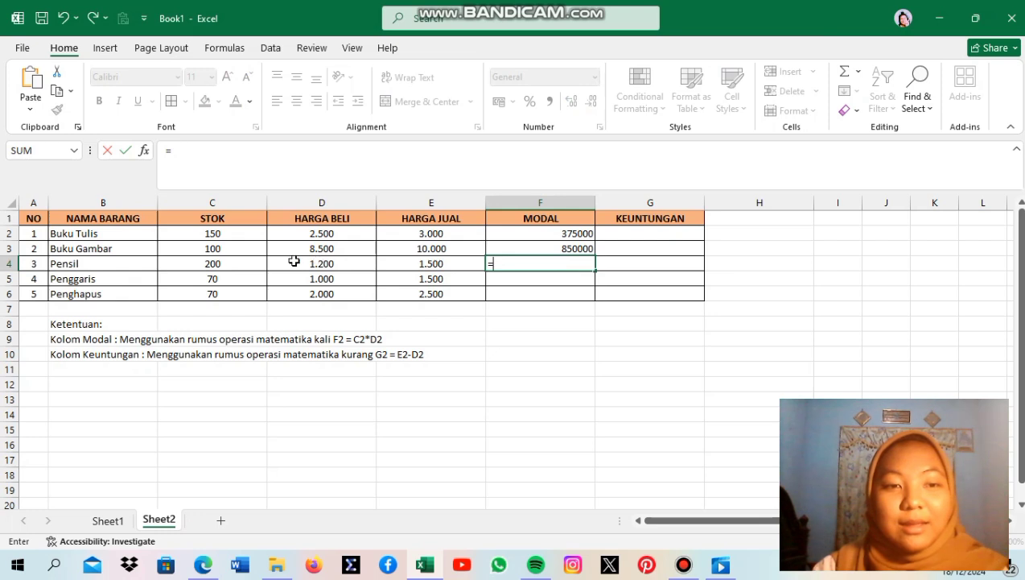
{"action": "left_click", "coordinate": [216, 262]}
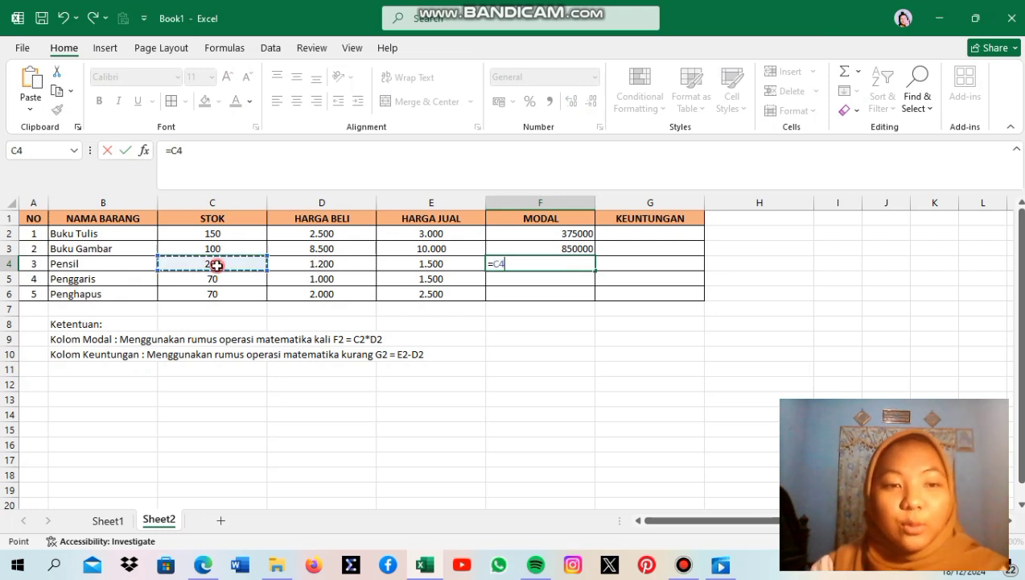
{"action": "type", "text": "*"}
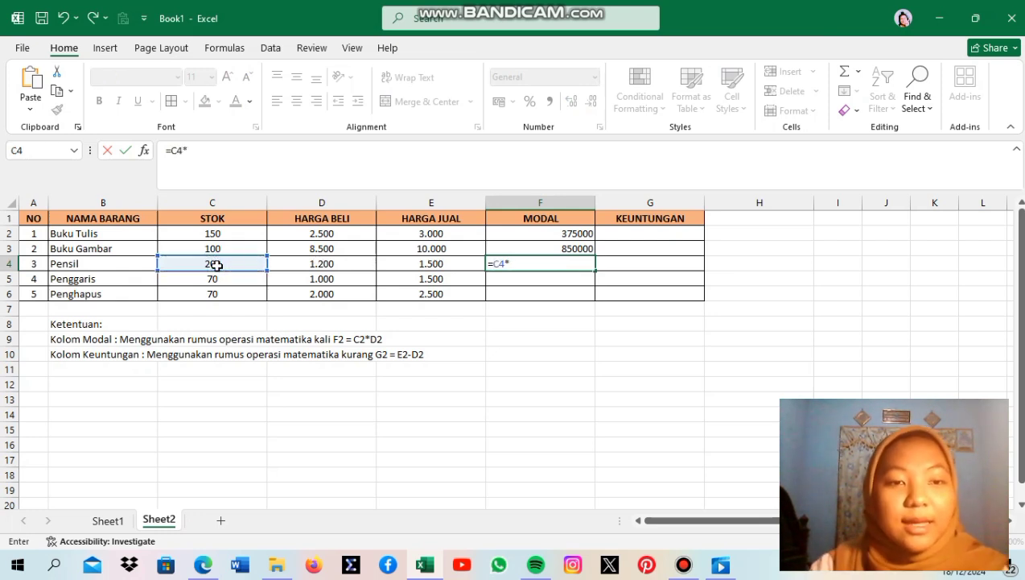
{"action": "left_click", "coordinate": [316, 262]}
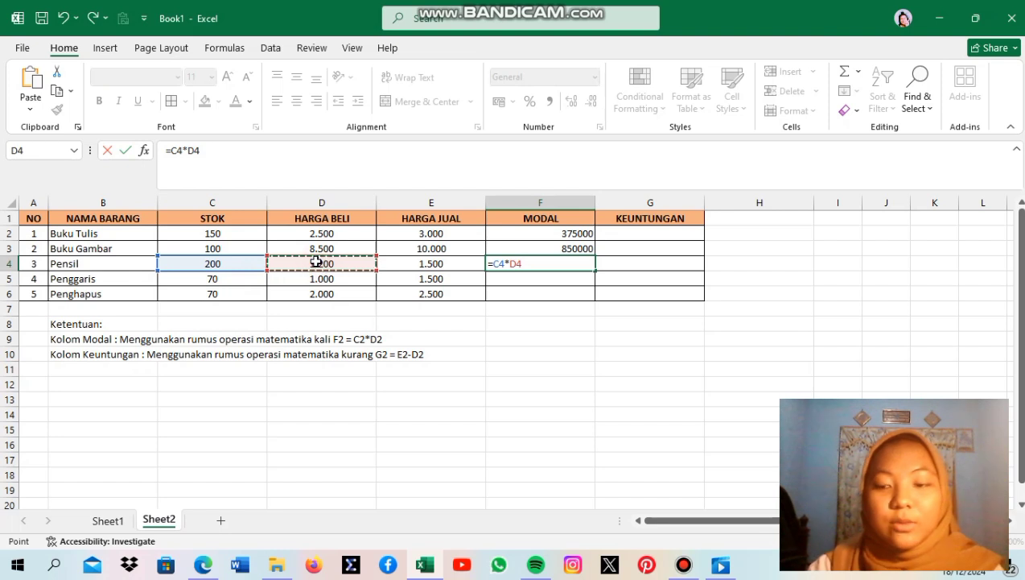
{"action": "key", "text": "Return"}
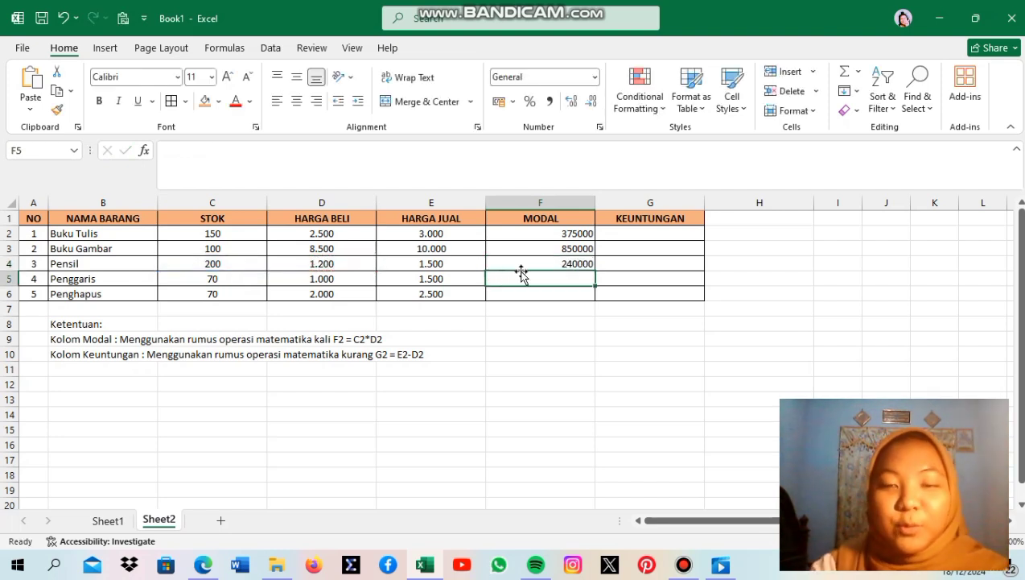
- Calculate the MODAL for Penggaris in F5 with the formula =C5*D5
{"action": "type", "text": "="}
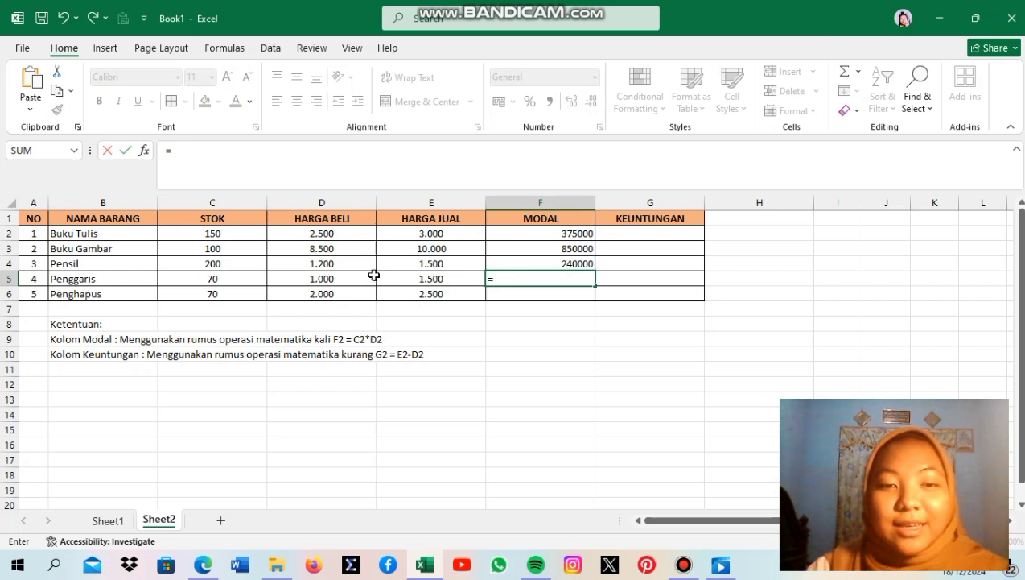
{"action": "left_click", "coordinate": [210, 279]}
{"action": "type", "text": "*"}
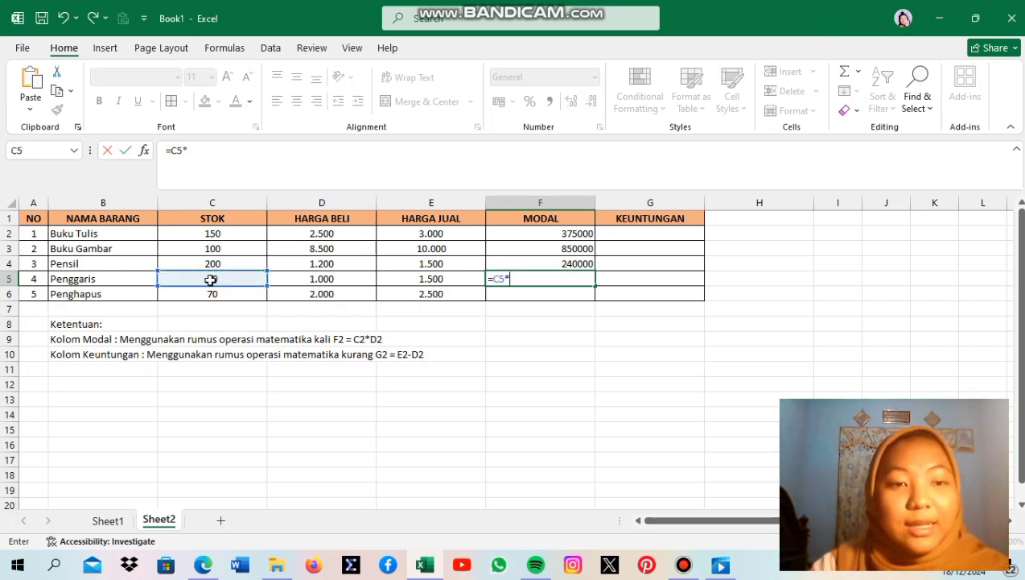
{"action": "left_click", "coordinate": [290, 276]}
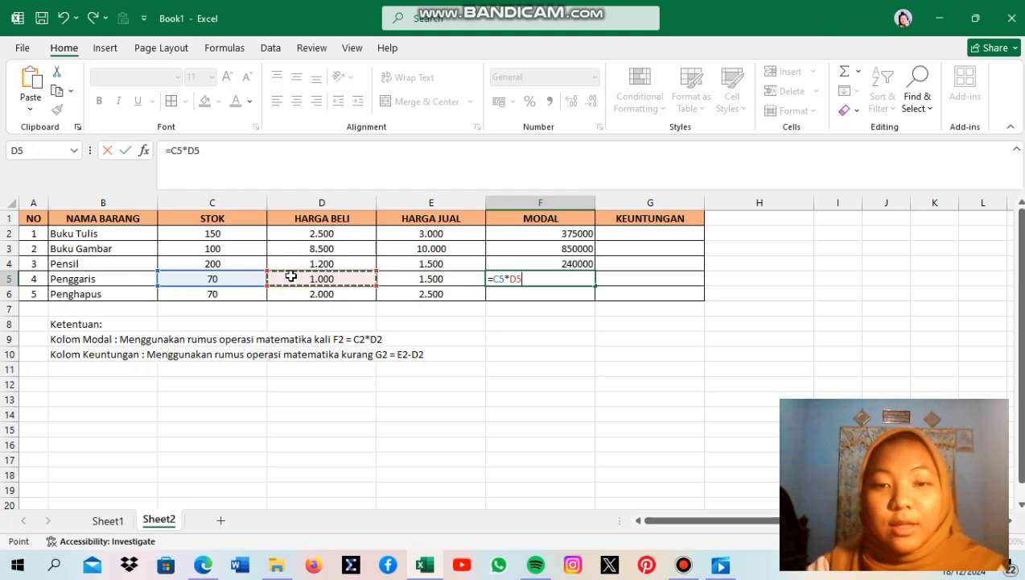
{"action": "key", "text": "Return"}
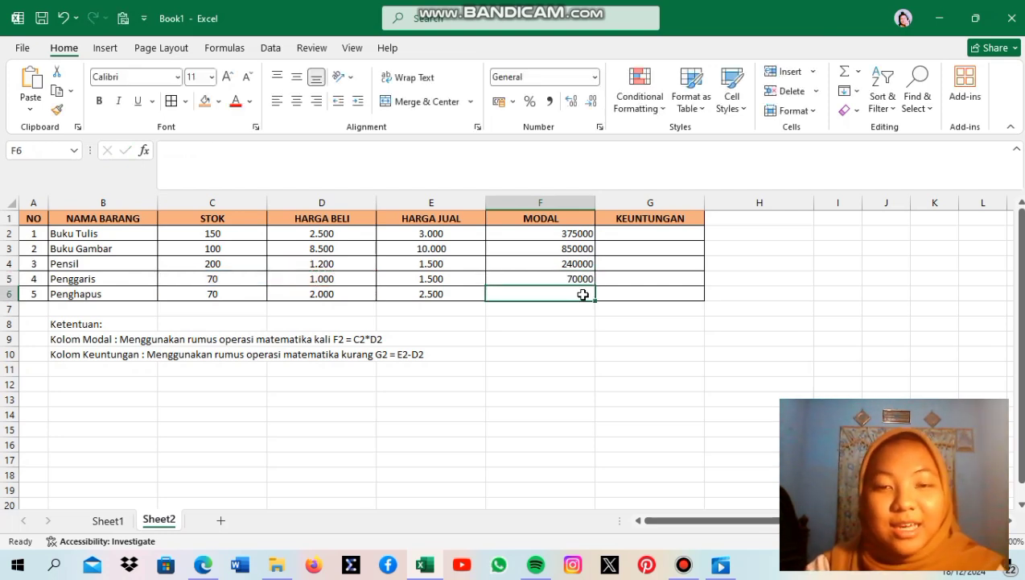
- Calculate the MODAL for Penghapus in F6 with the formula =C6*D6
{"action": "type", "text": "="}
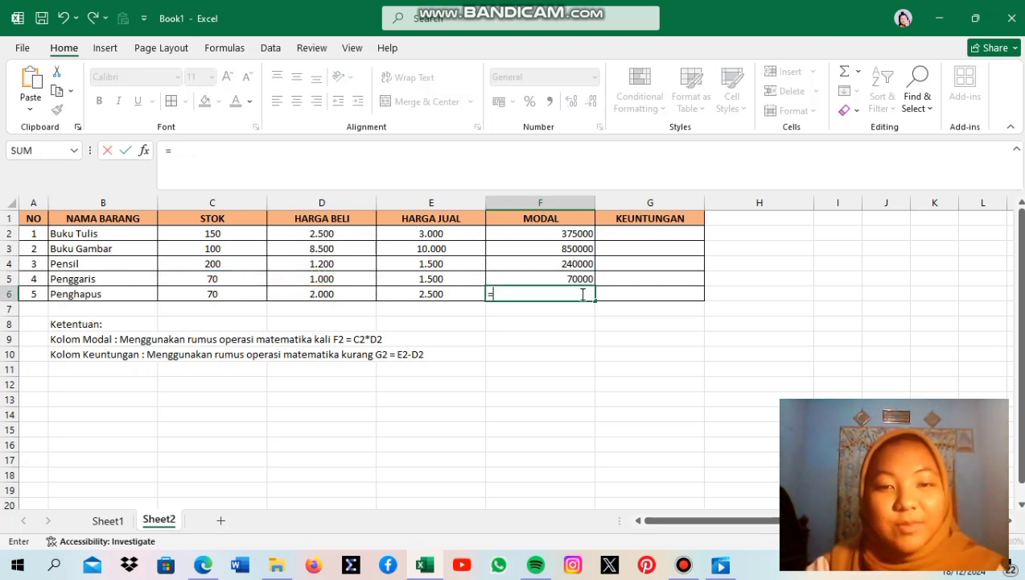
{"action": "left_click", "coordinate": [197, 292]}
{"action": "type", "text": "*"}
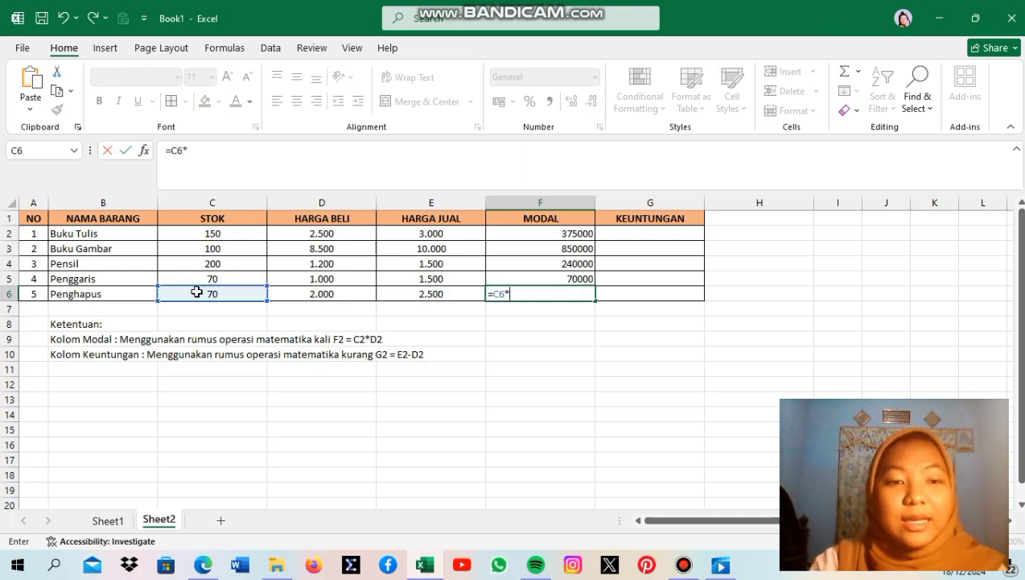
{"action": "left_click", "coordinate": [328, 293]}
{"action": "key", "text": "Return"}
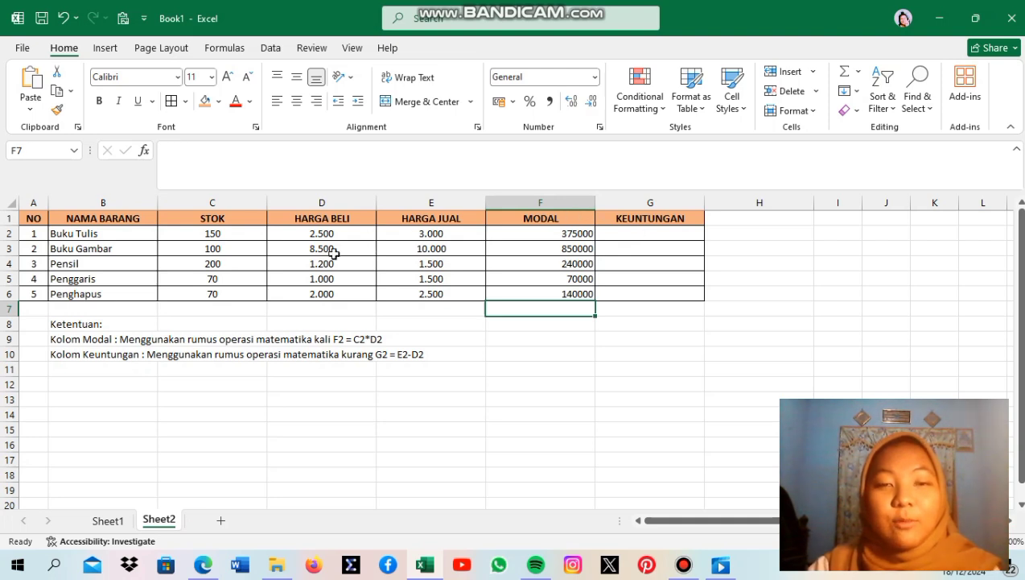
- Calculate the KEUNTUNGAN for Buku Tulis in G2 by subtracting purchase price from selling price with the formula =E2-D2
{"action": "left_click", "coordinate": [641, 232]}
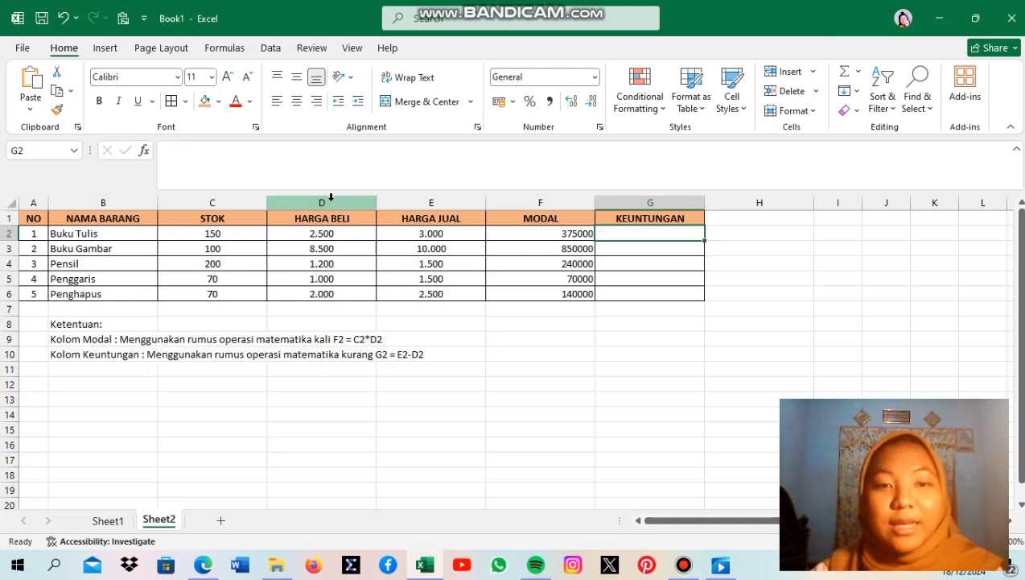
{"action": "double_click", "coordinate": [637, 229]}
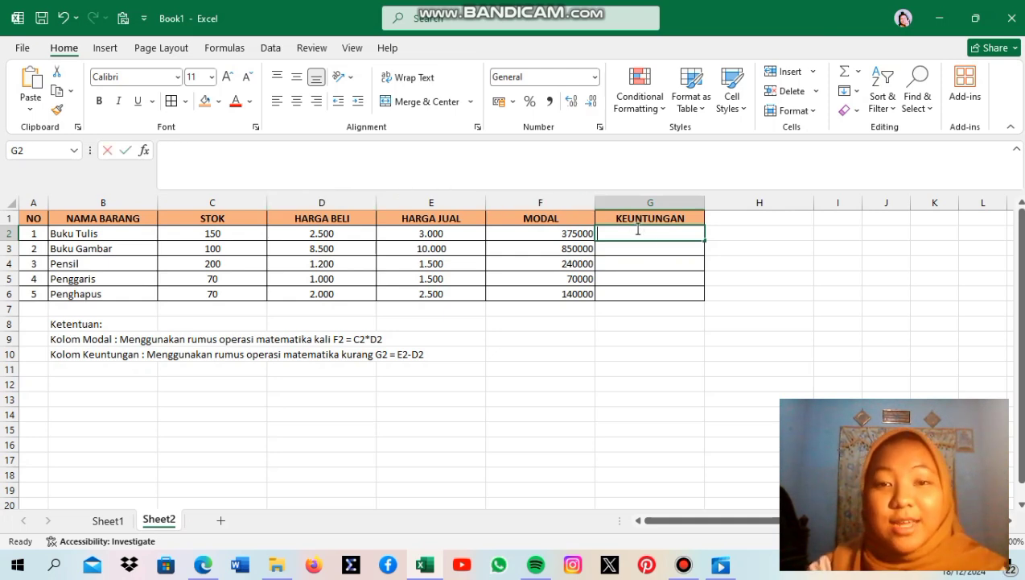
{"action": "type", "text": "="}
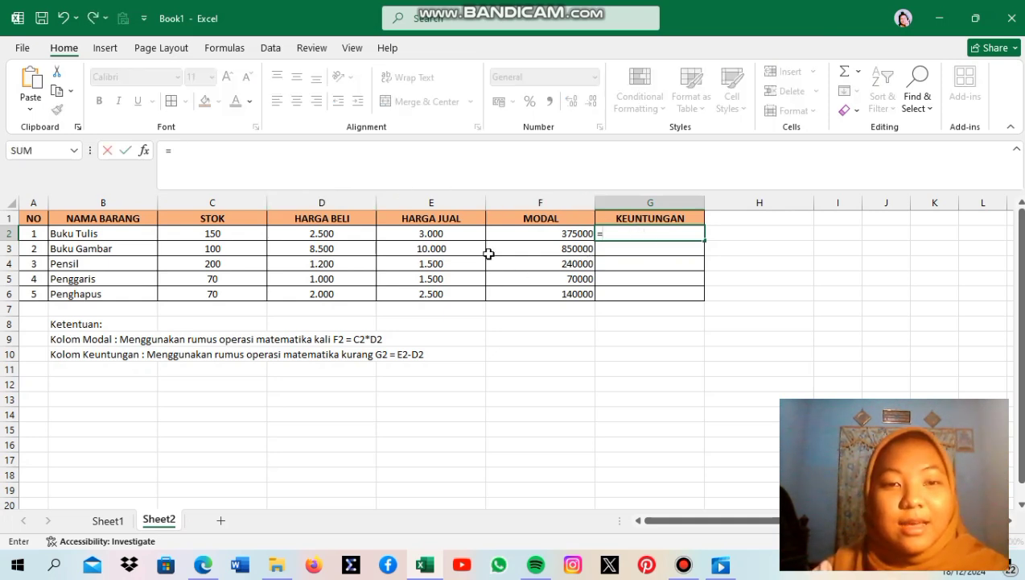
{"action": "left_click", "coordinate": [449, 233]}
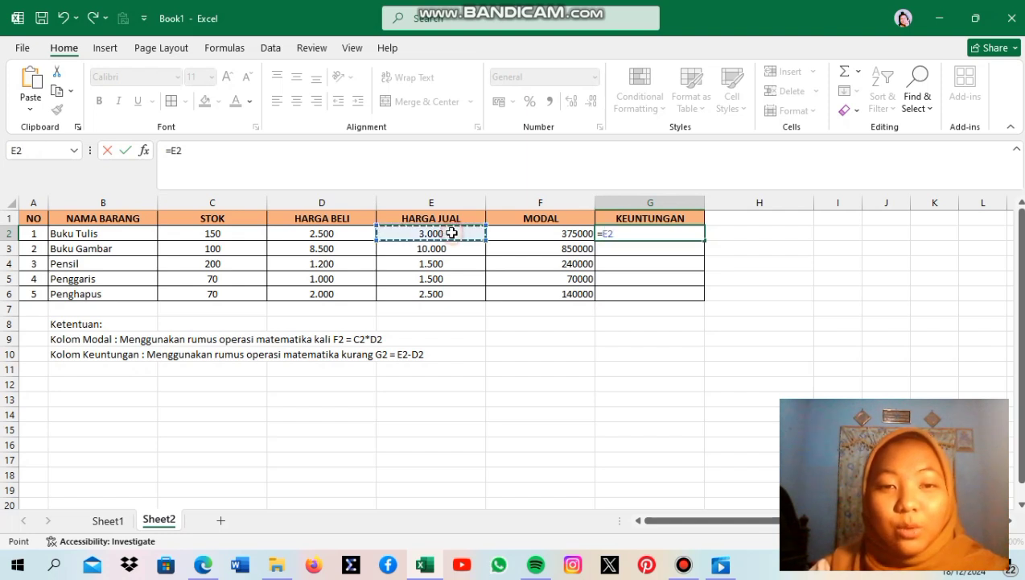
{"action": "type", "text": "-"}
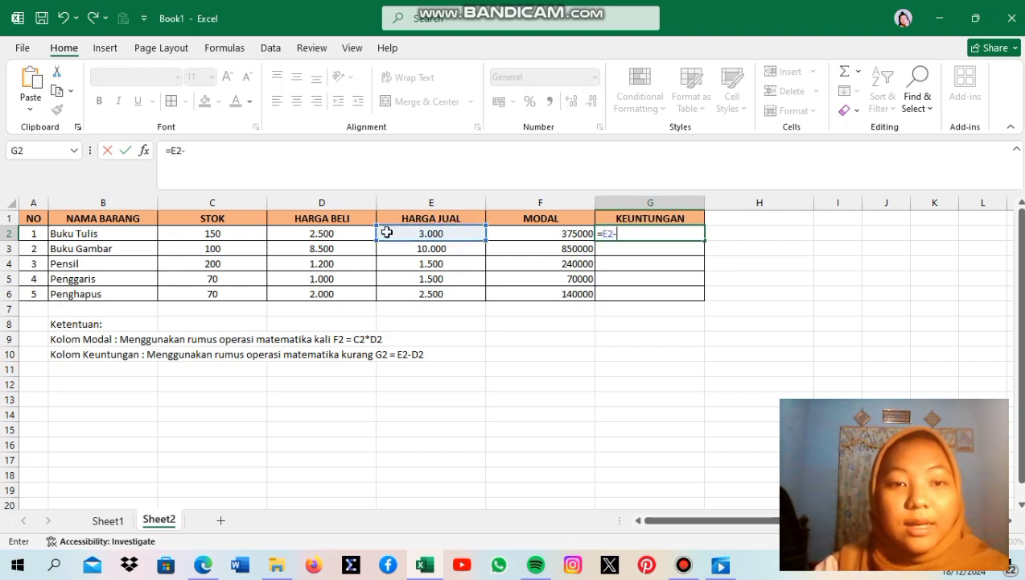
{"action": "left_click", "coordinate": [336, 231]}
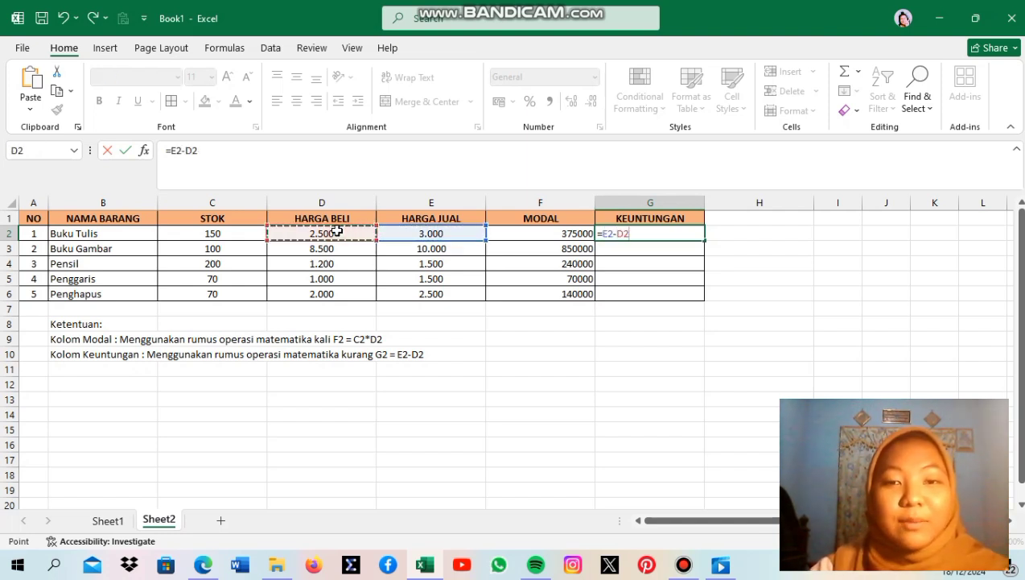
{"action": "key", "text": "Return"}
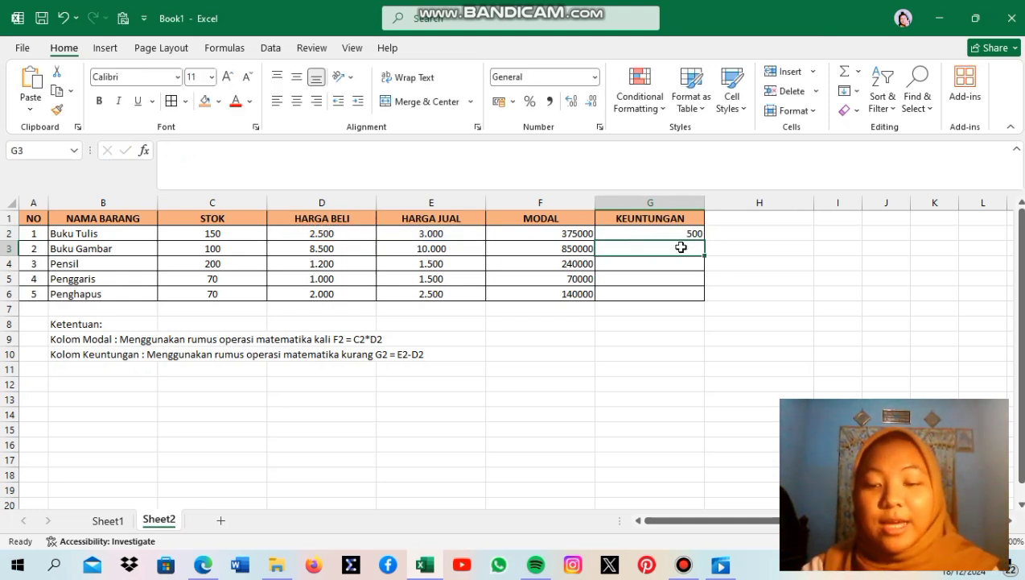
- Calculate the KEUNTUNGAN for Buku Gambar in G3 with the formula =E3-D3
{"action": "type", "text": "="}
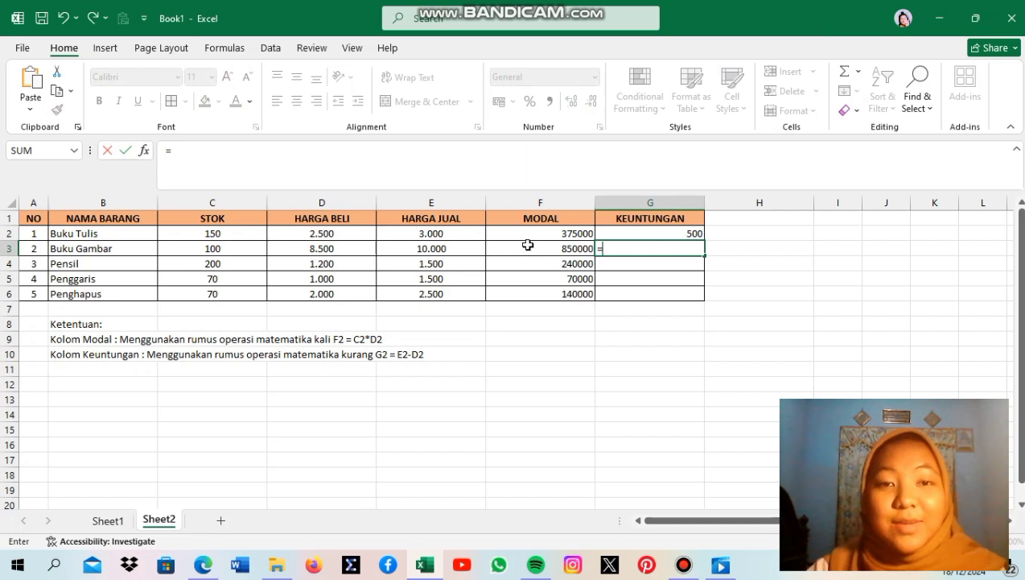
{"action": "left_click", "coordinate": [445, 248]}
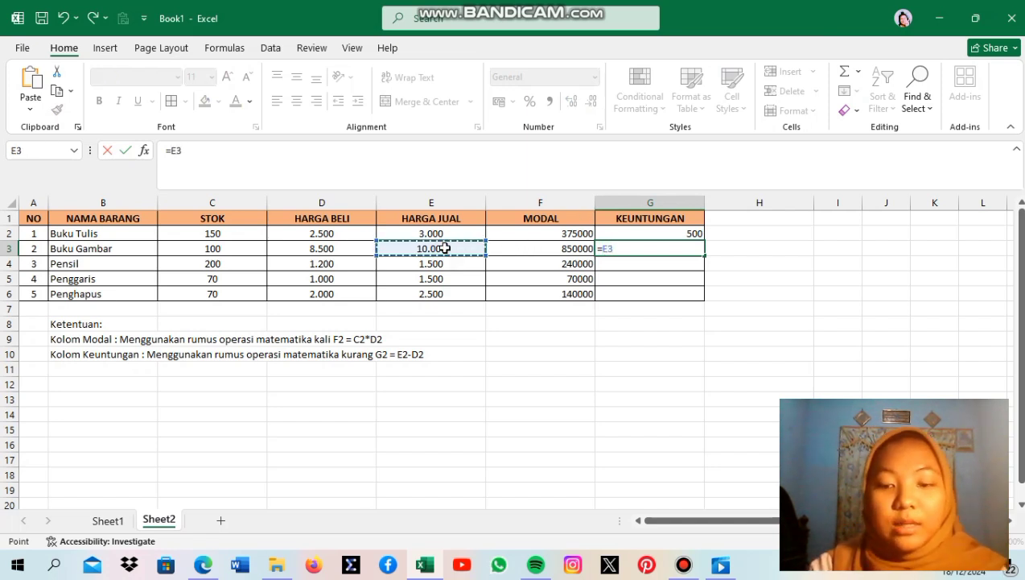
{"action": "type", "text": "-"}
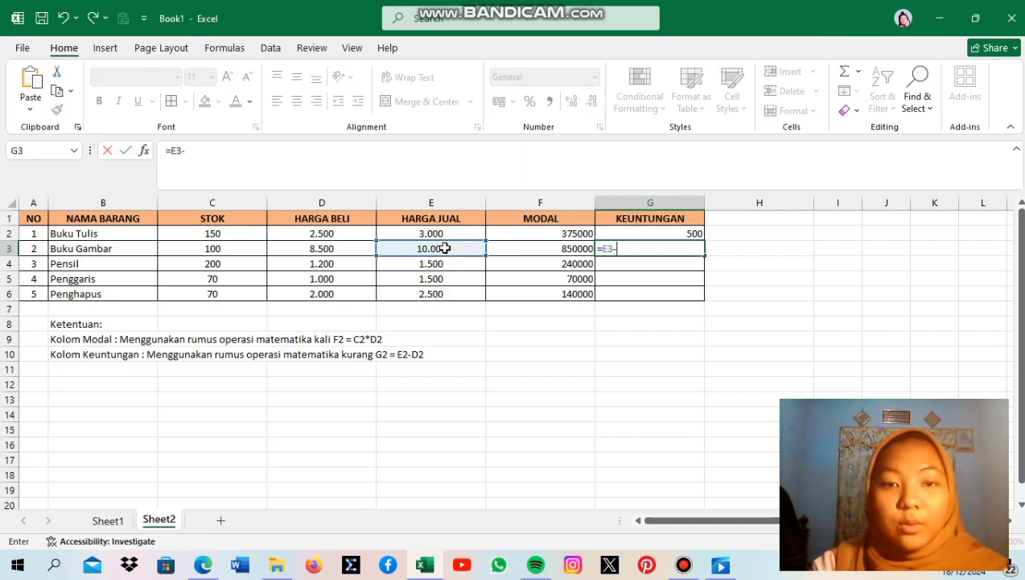
{"action": "left_click", "coordinate": [345, 247]}
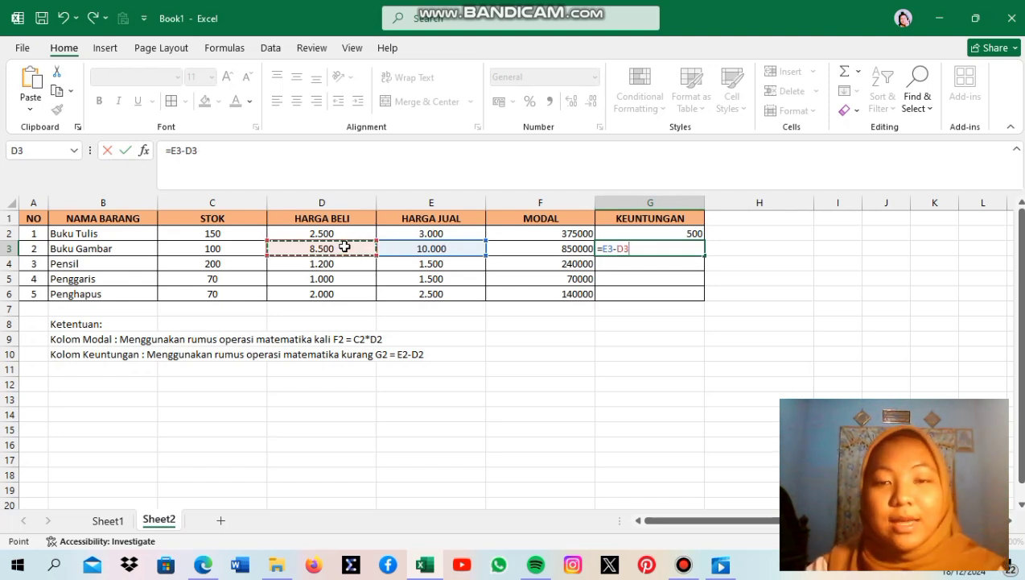
{"action": "key", "text": "Return"}
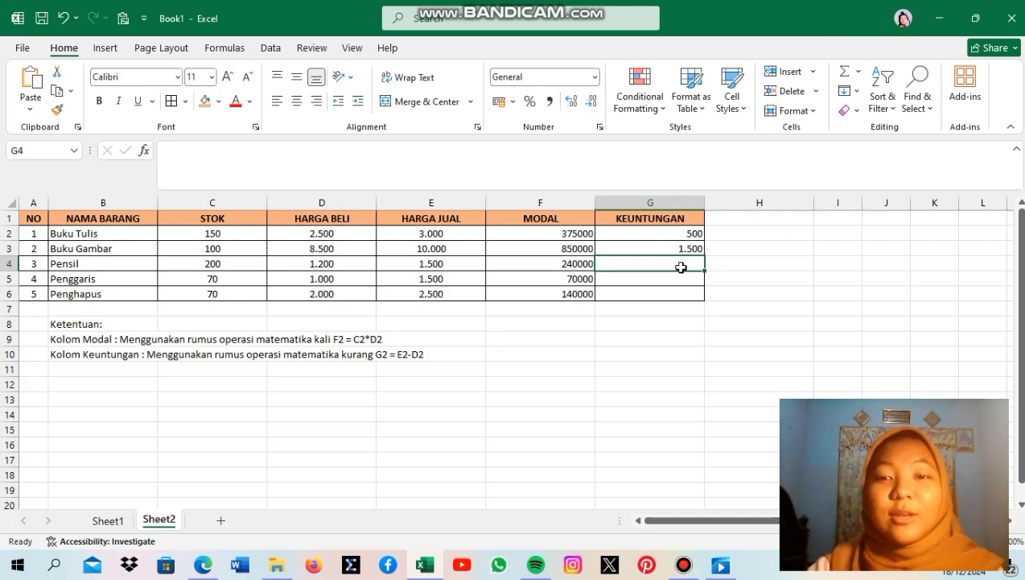
- Calculate the KEUNTUNGAN for Pensil in G4 with the formula =E4-D4
{"action": "type", "text": "="}
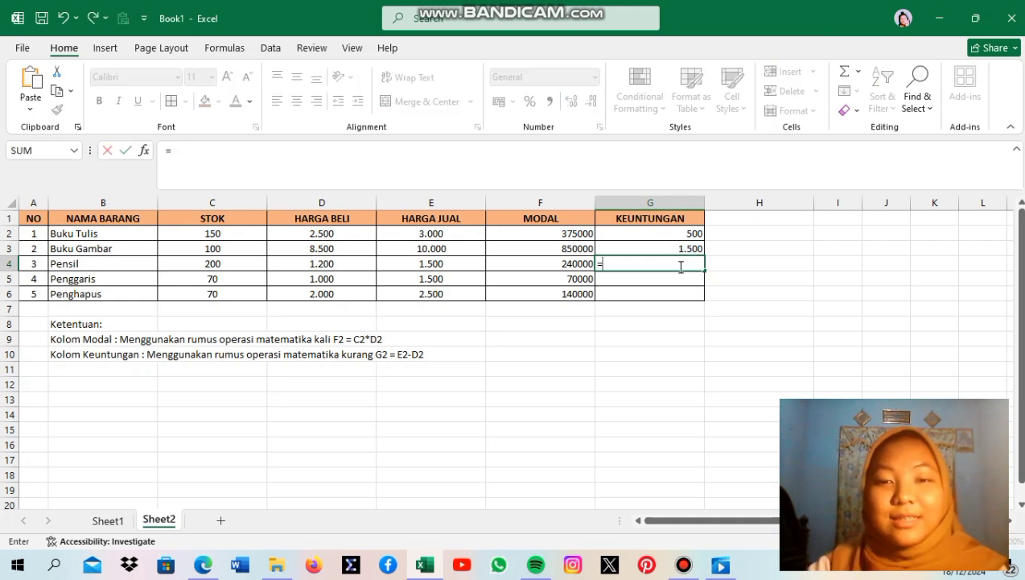
{"action": "left_click", "coordinate": [435, 261]}
{"action": "type", "text": "-"}
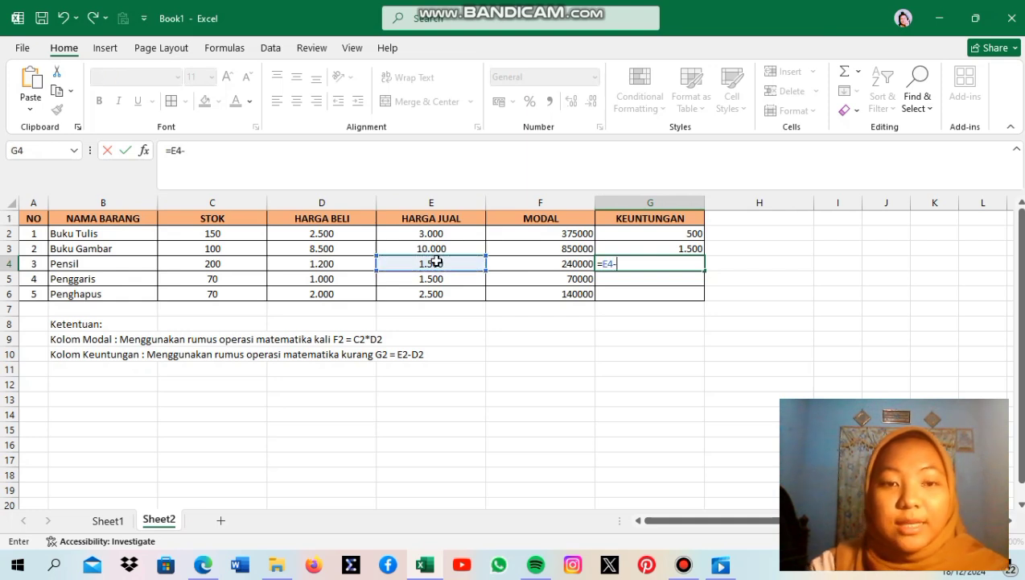
{"action": "left_click", "coordinate": [354, 261]}
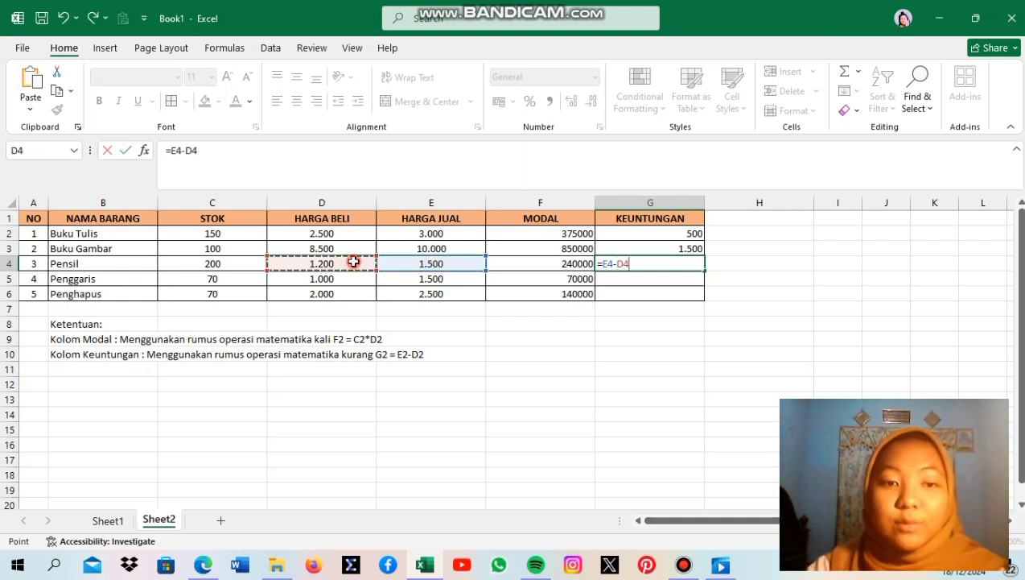
{"action": "key", "text": "Return"}
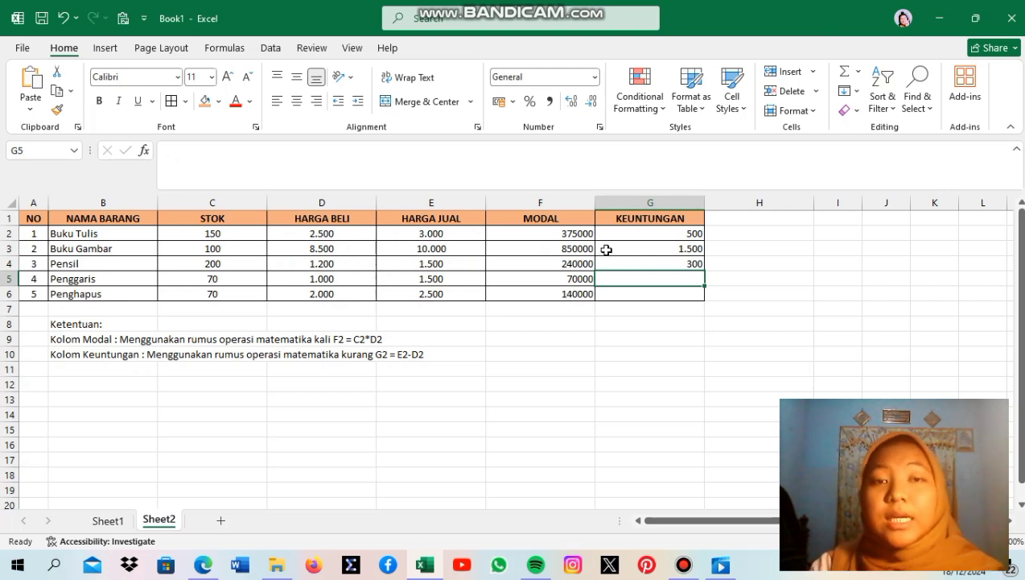
- Calculate the KEUNTUNGAN for Penggaris in G5 with the formula =E5-D5
{"action": "double_click", "coordinate": [647, 279]}
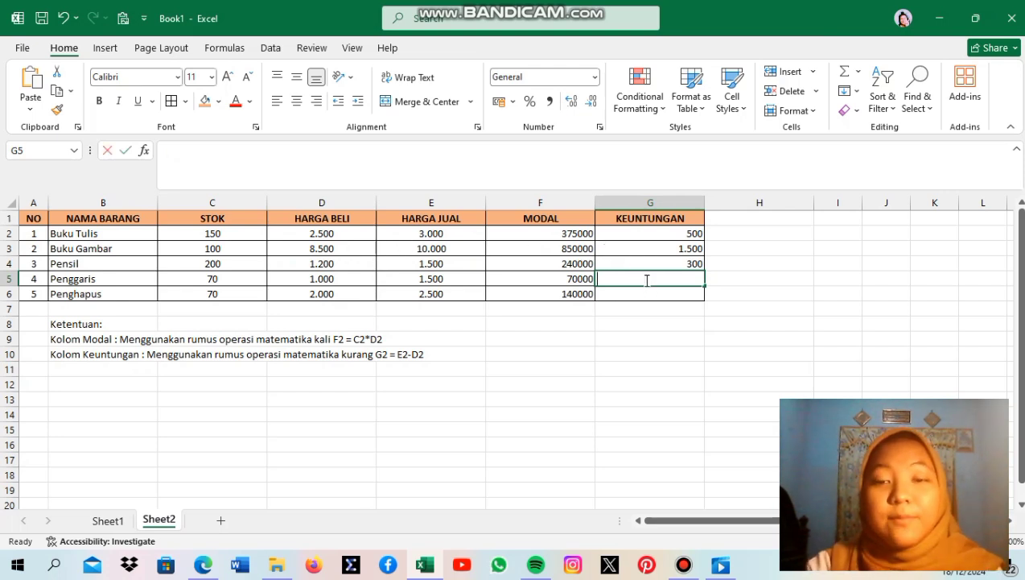
{"action": "type", "text": "="}
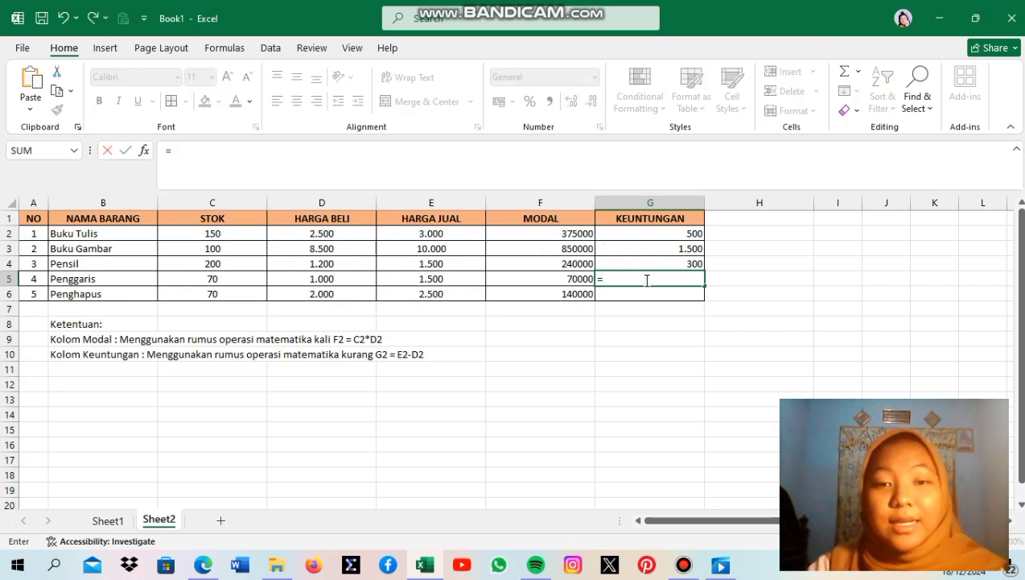
{"action": "left_click", "coordinate": [463, 277]}
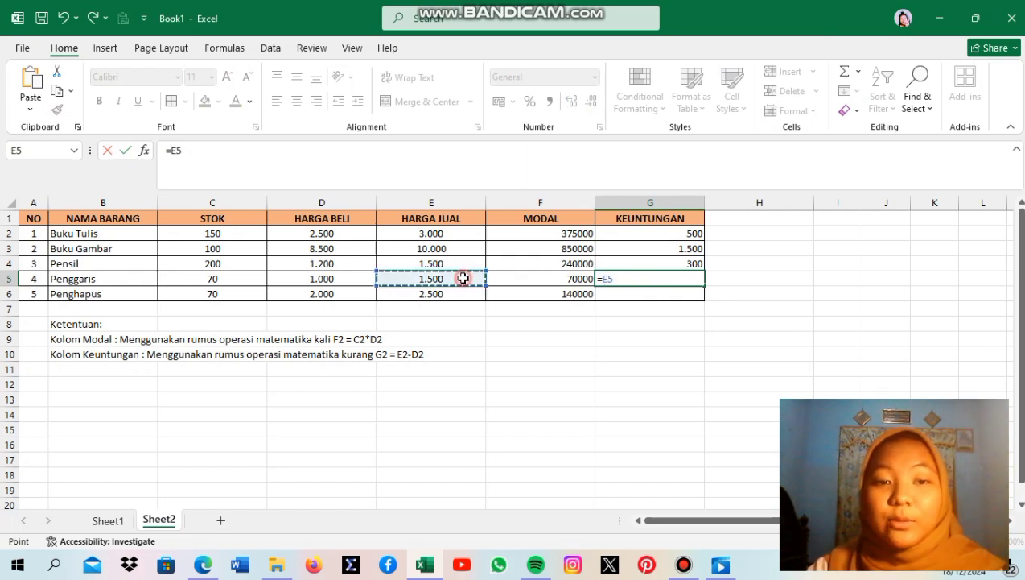
{"action": "type", "text": "-"}
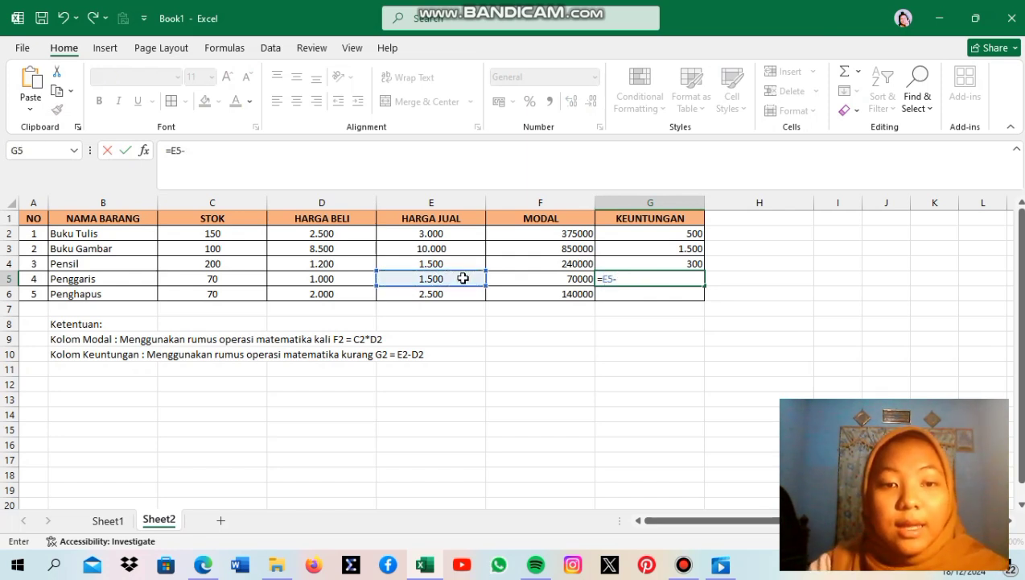
{"action": "left_click", "coordinate": [345, 275]}
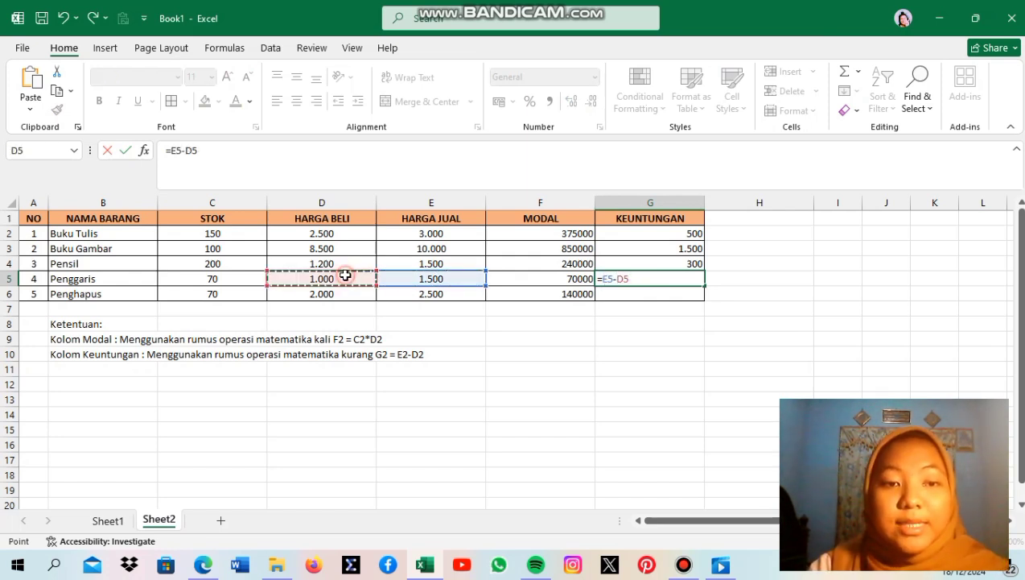
{"action": "key", "text": "Return"}
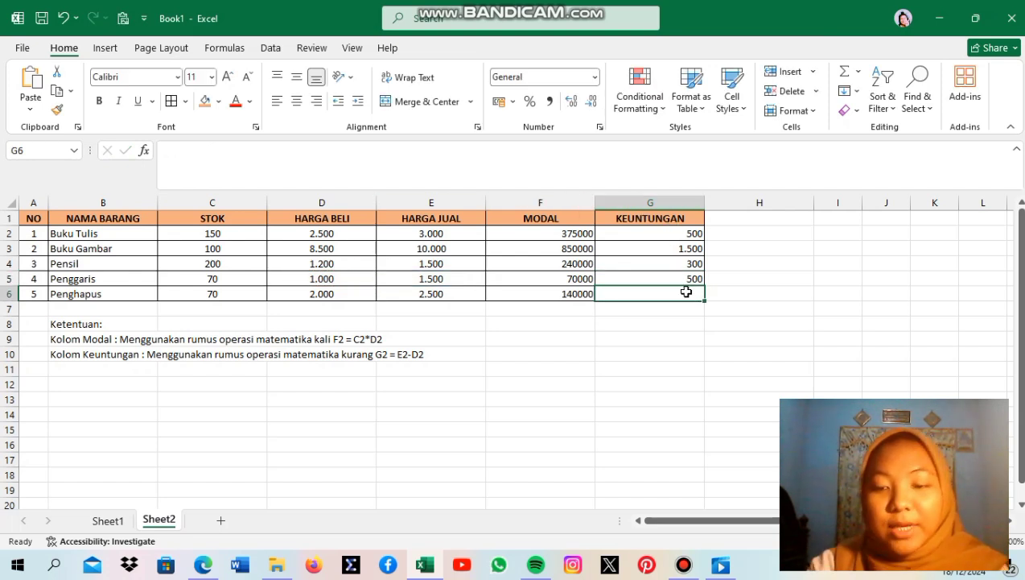
- Calculate the KEUNTUNGAN for Penghapus in G6 with the formula =E6-D6
{"action": "type", "text": "="}
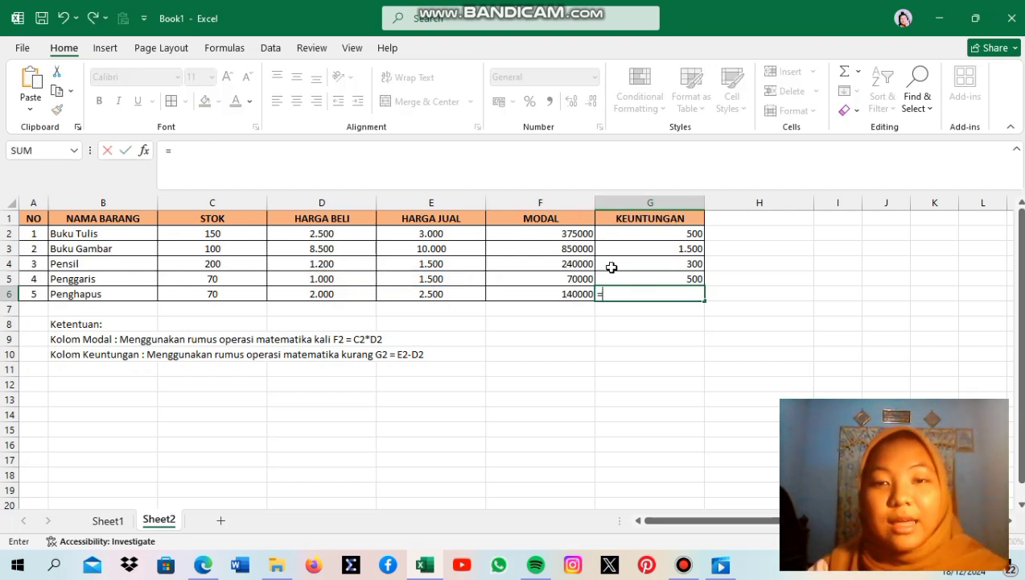
{"action": "left_click", "coordinate": [445, 292]}
{"action": "type", "text": "-"}
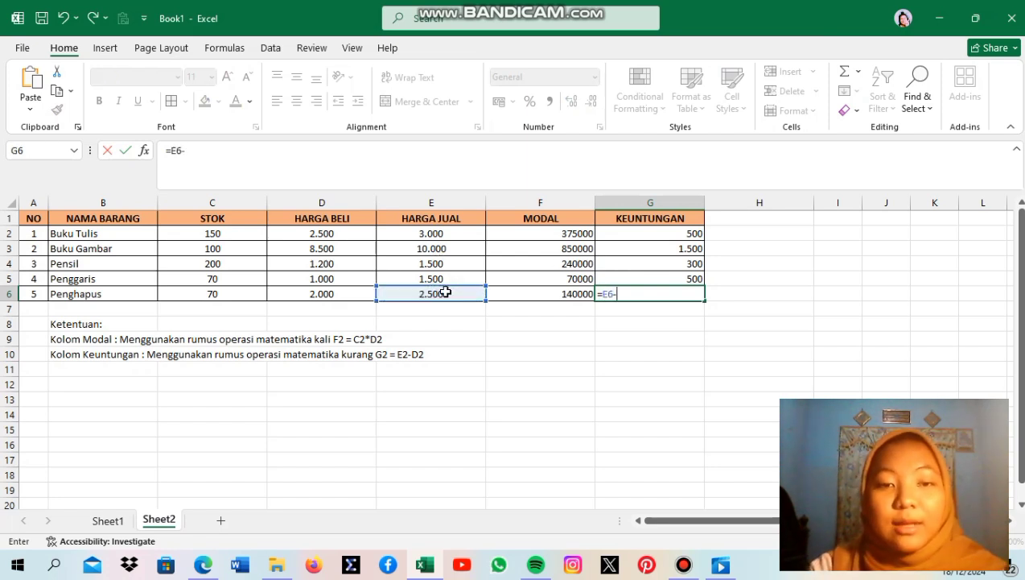
{"action": "left_click", "coordinate": [335, 293]}
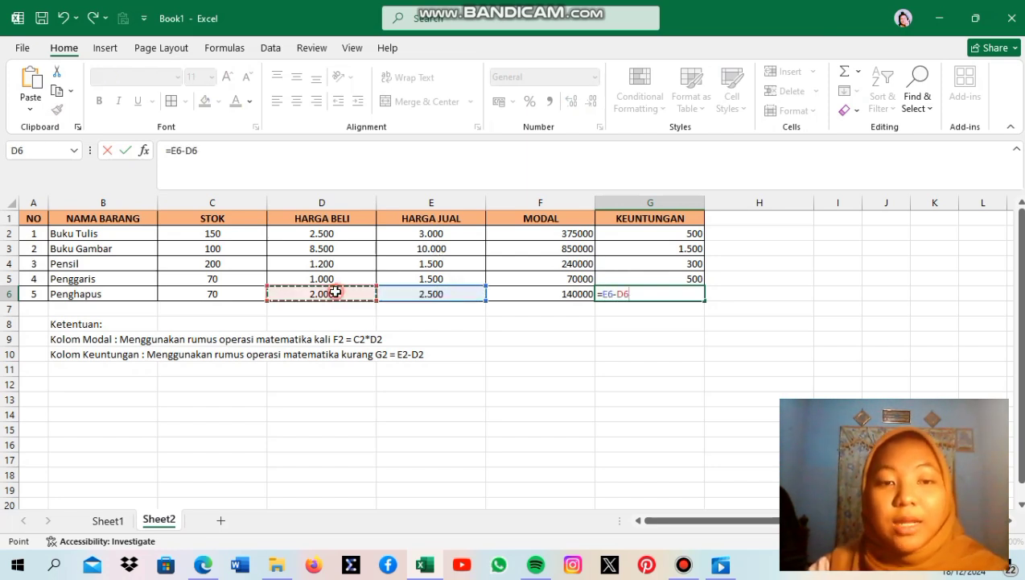
{"action": "key", "text": "Return"}
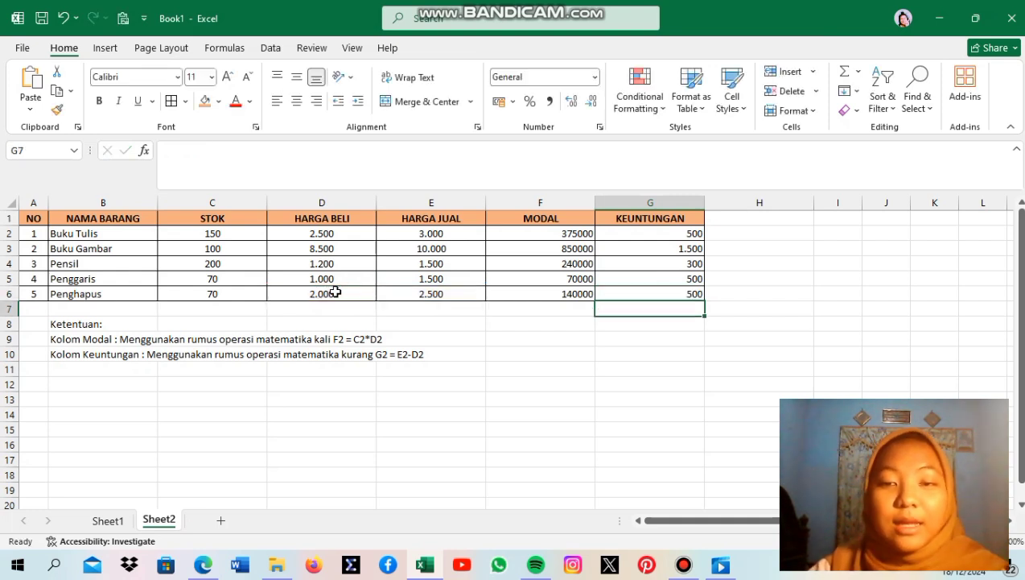
- Center the MODAL and KEUNTUNGAN values in F2:G6 both horizontally and vertically
{"action": "left_click", "coordinate": [672, 293]}
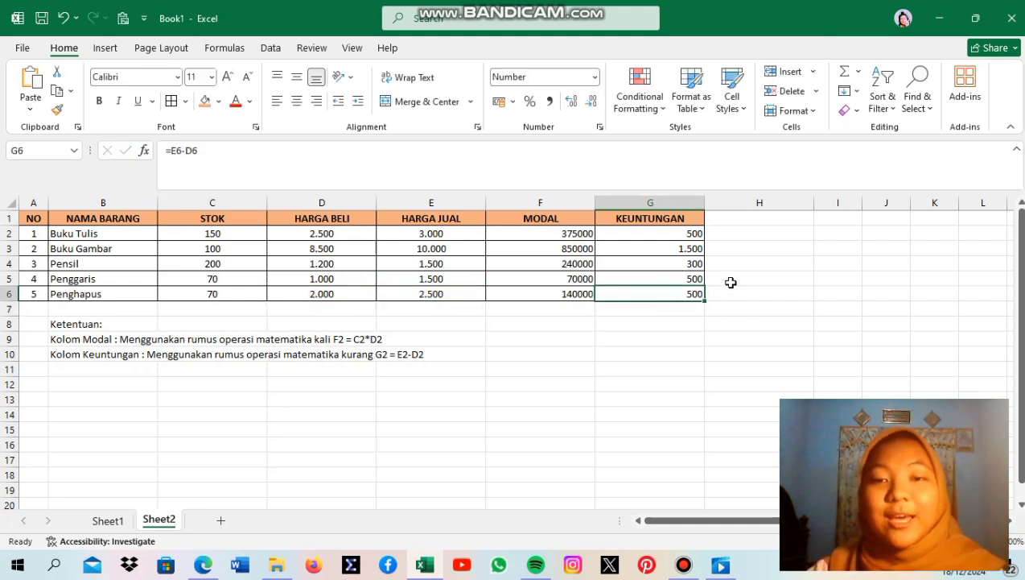
{"action": "left_click_drag", "start_coordinate": [542, 233], "coordinate": [654, 294]}
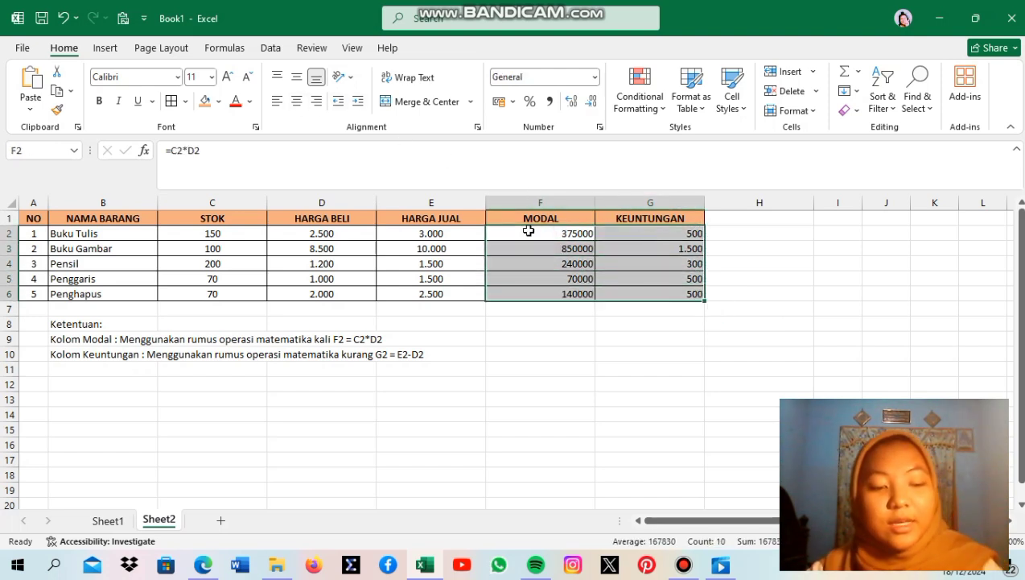
{"action": "key", "text": "ctrl+1"}
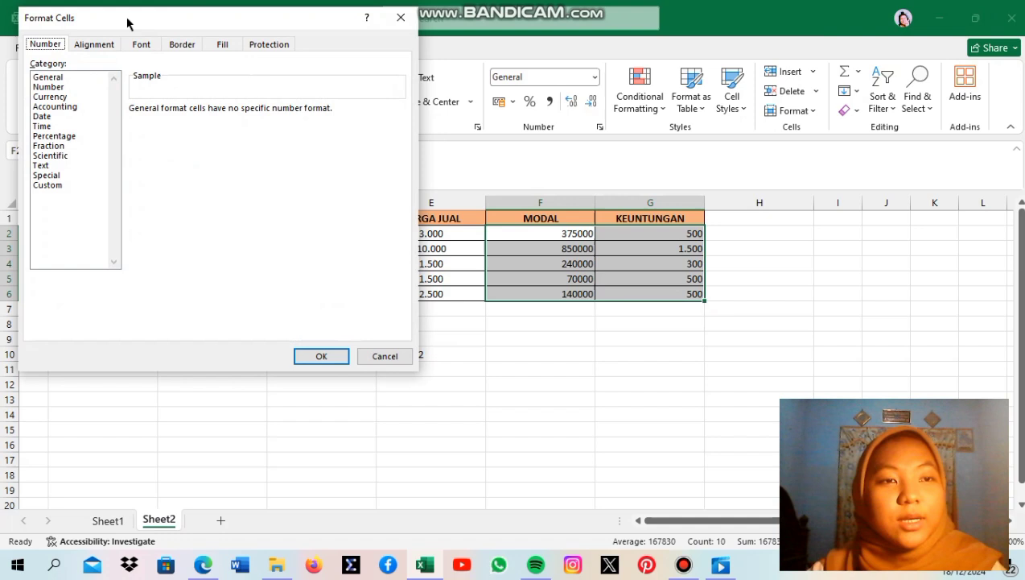
{"action": "left_click", "coordinate": [108, 45]}
{"action": "left_click", "coordinate": [142, 93]}
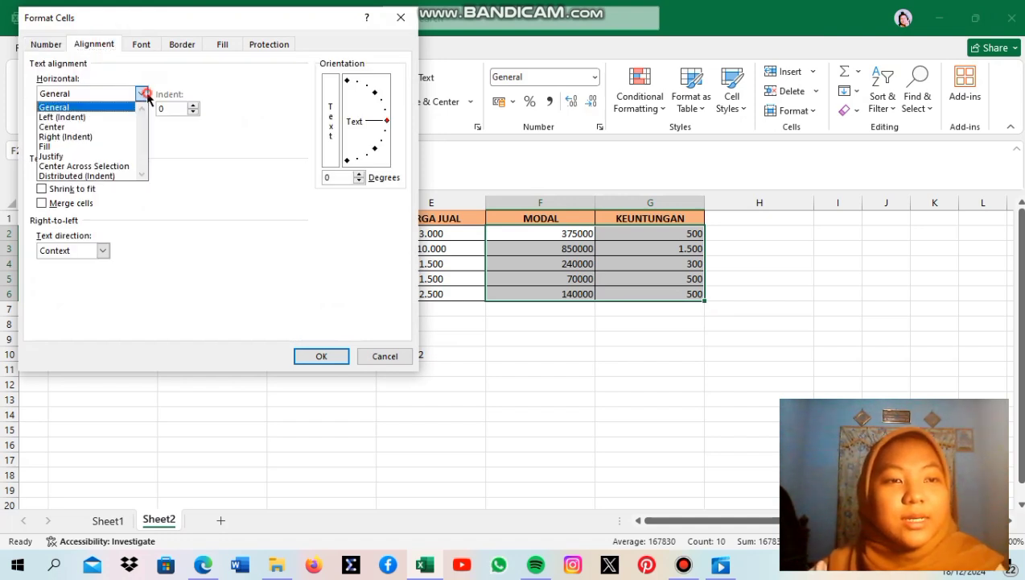
{"action": "left_click", "coordinate": [85, 127]}
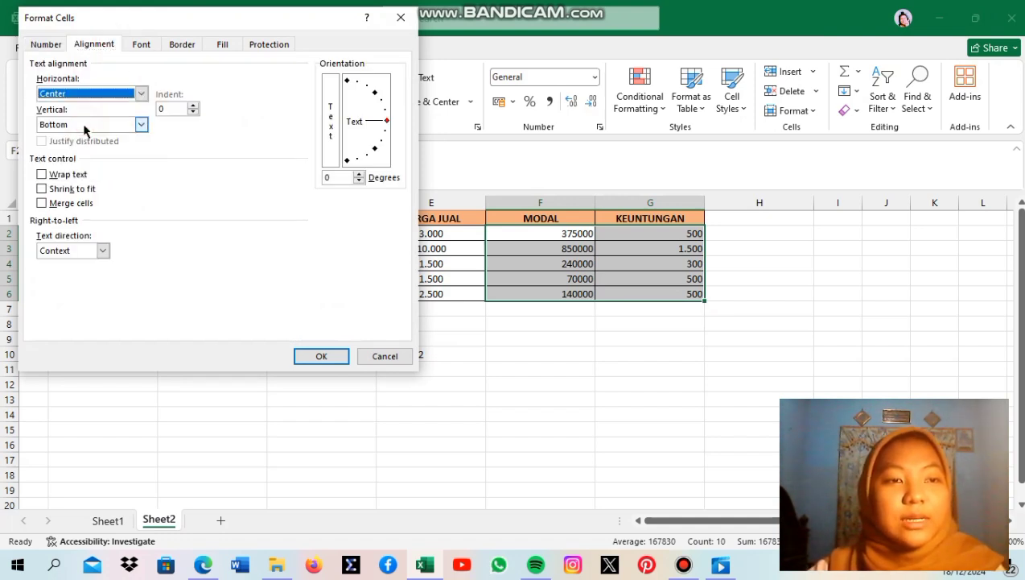
{"action": "left_click", "coordinate": [141, 125]}
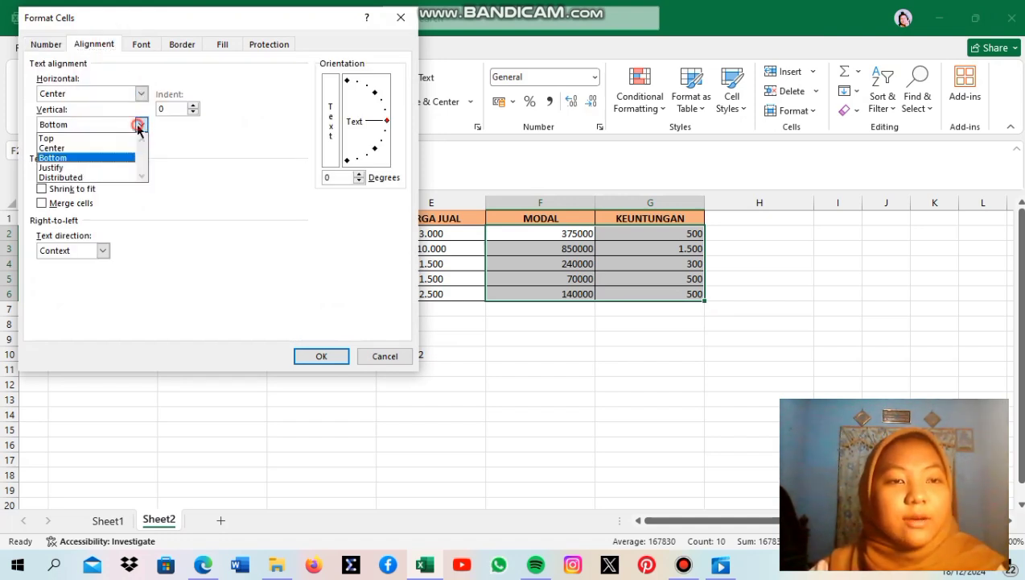
{"action": "left_click", "coordinate": [101, 151]}
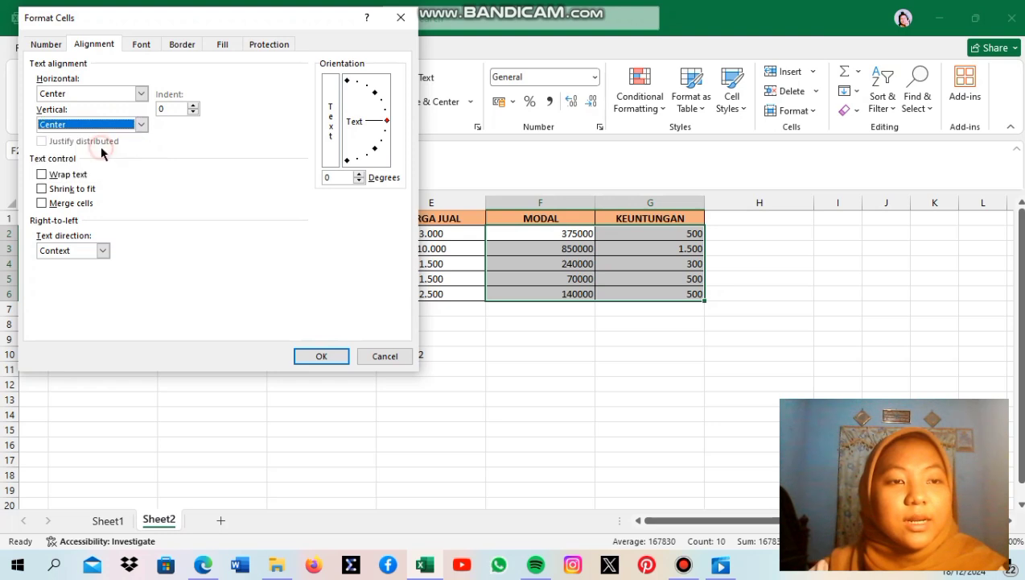
{"action": "left_click", "coordinate": [322, 357]}
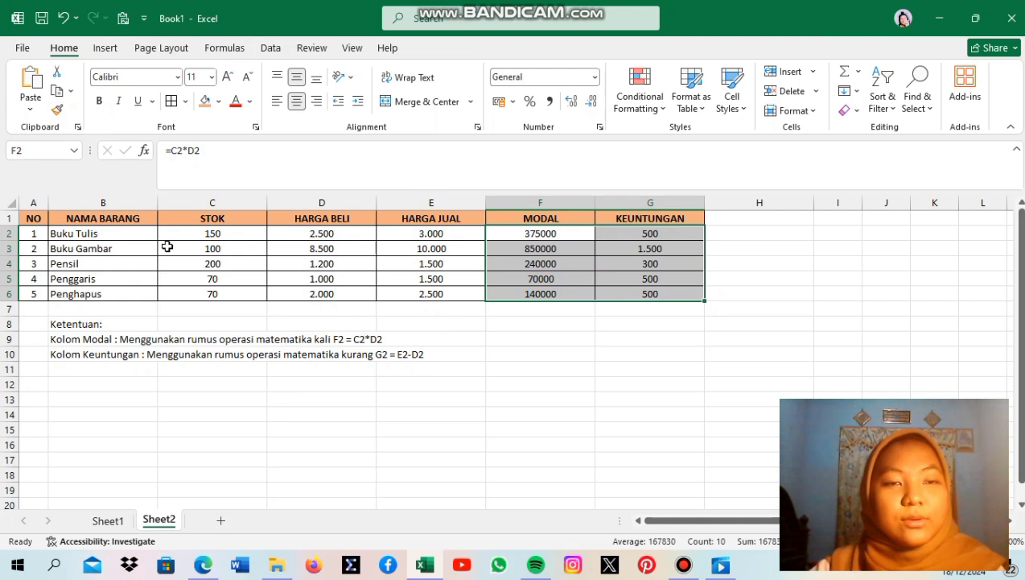
- Format the values in F2:G6 as Number with 0 decimal places and the 1000 separator (.)
{"action": "key", "text": "ctrl+1"}
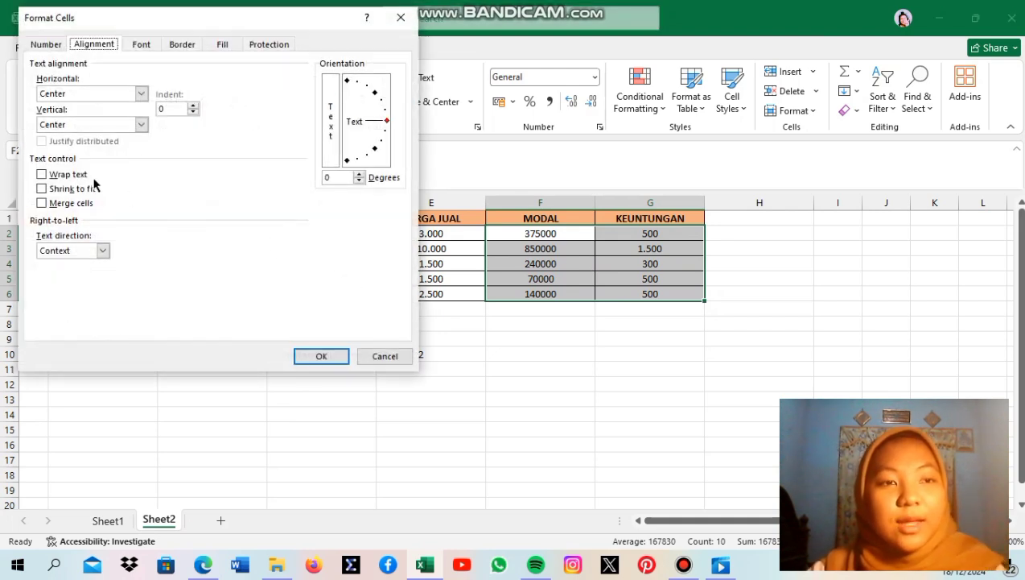
{"action": "left_click", "coordinate": [45, 45]}
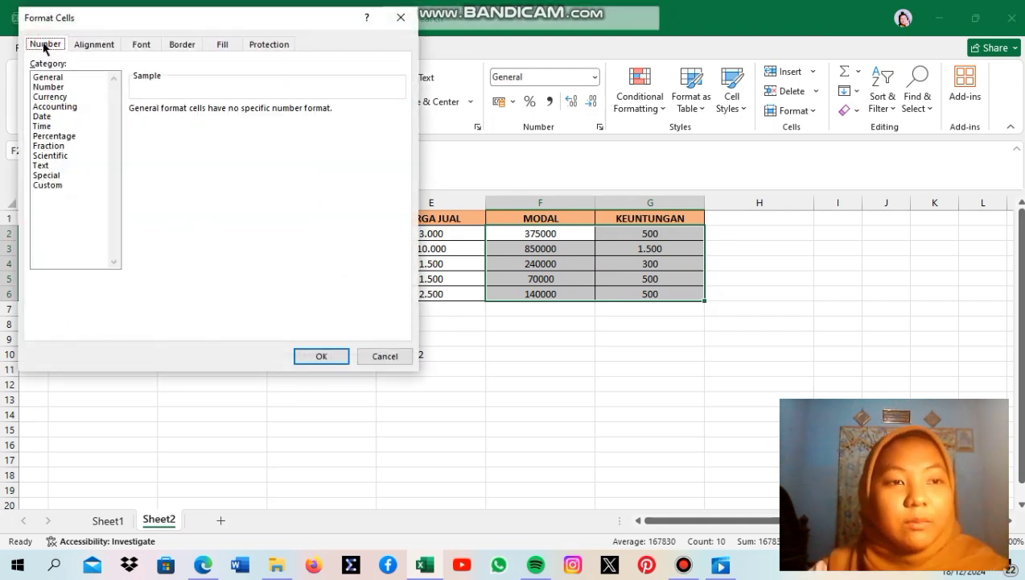
{"action": "left_click", "coordinate": [58, 88]}
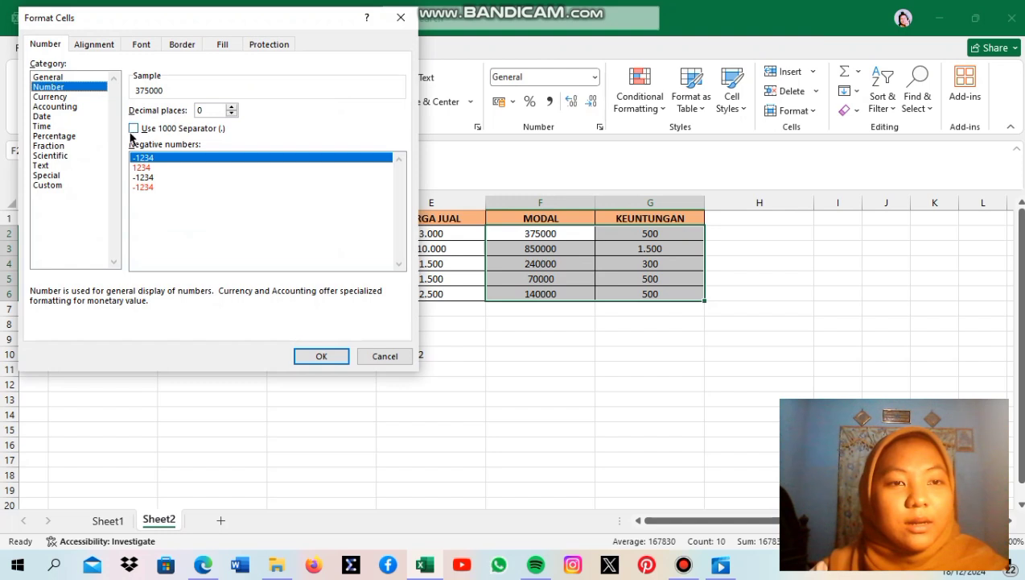
{"action": "left_click", "coordinate": [135, 129]}
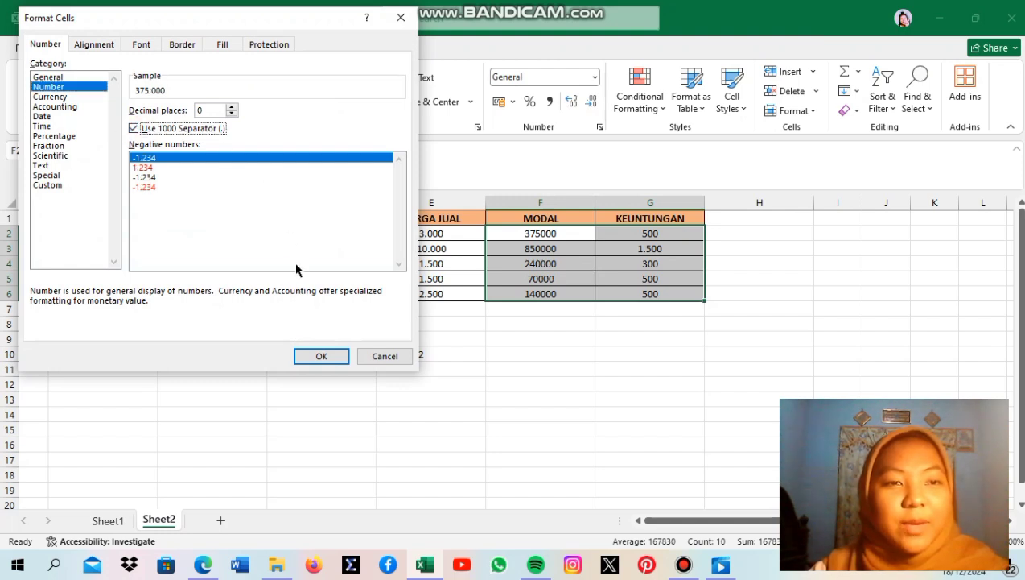
{"action": "left_click", "coordinate": [325, 359]}
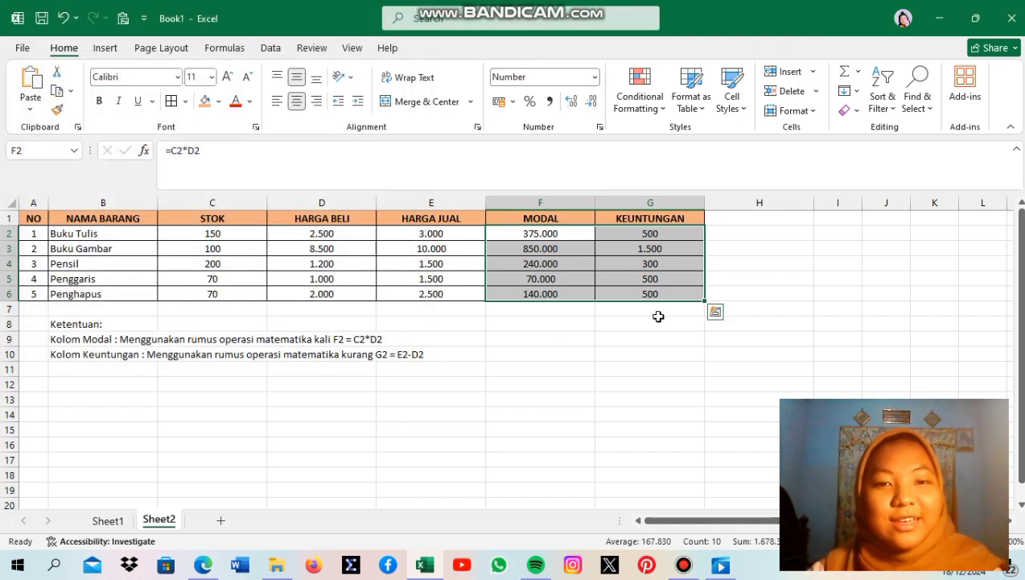
{"action": "left_click", "coordinate": [568, 341]}
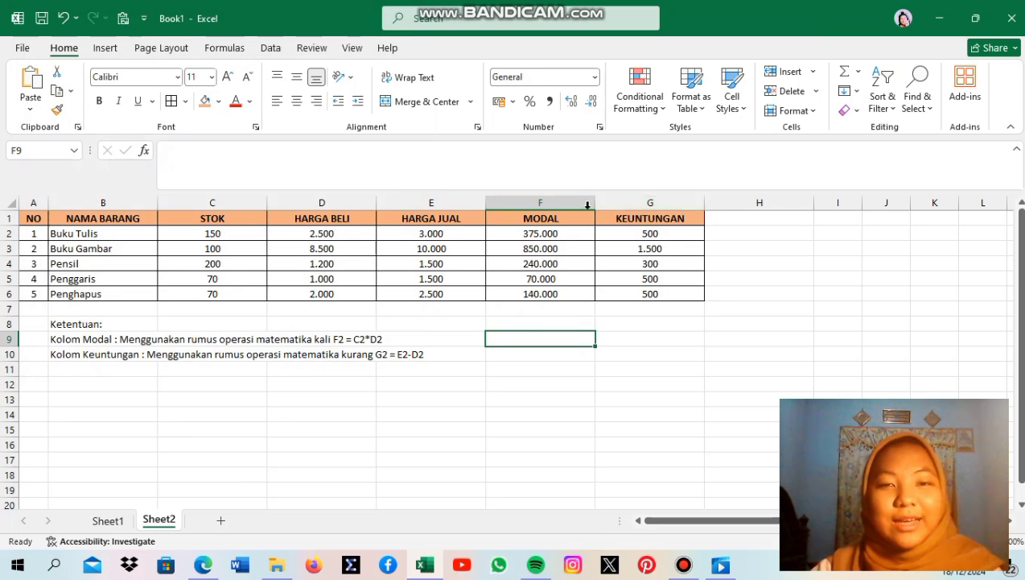